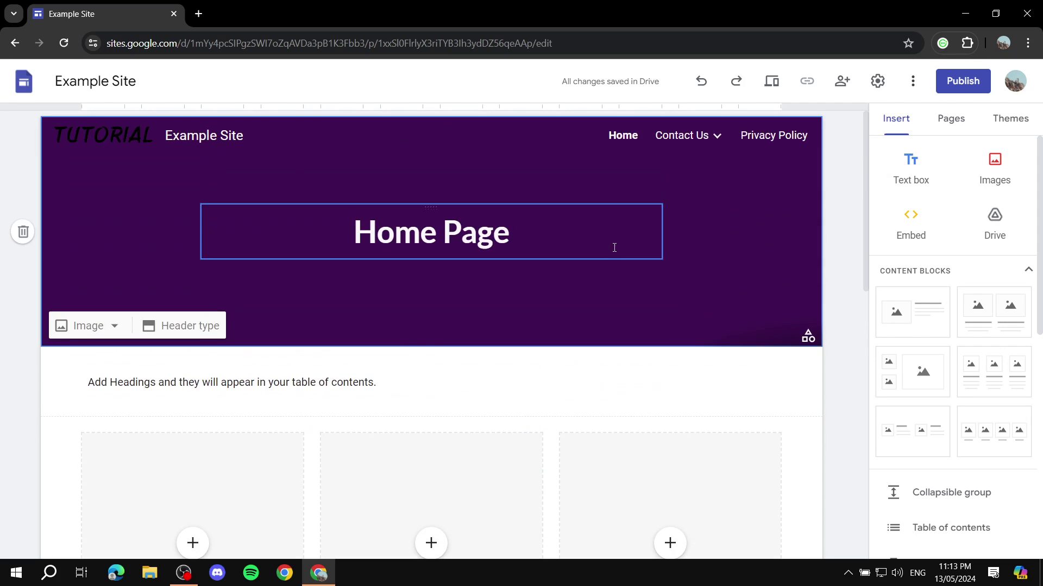
Add a new page named Membership to the site.
left_click(966, 122)
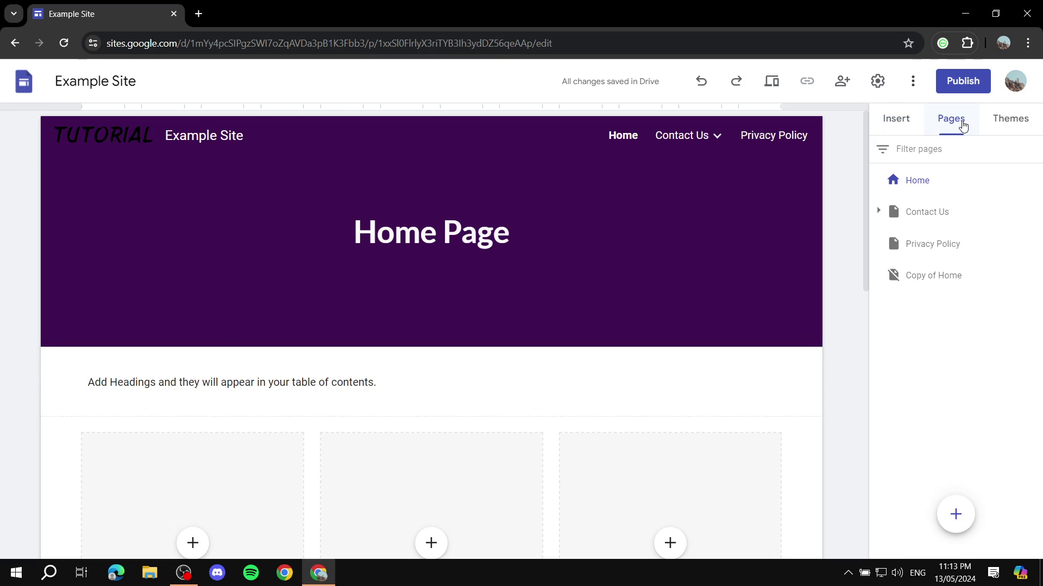
mouse_move(957, 530)
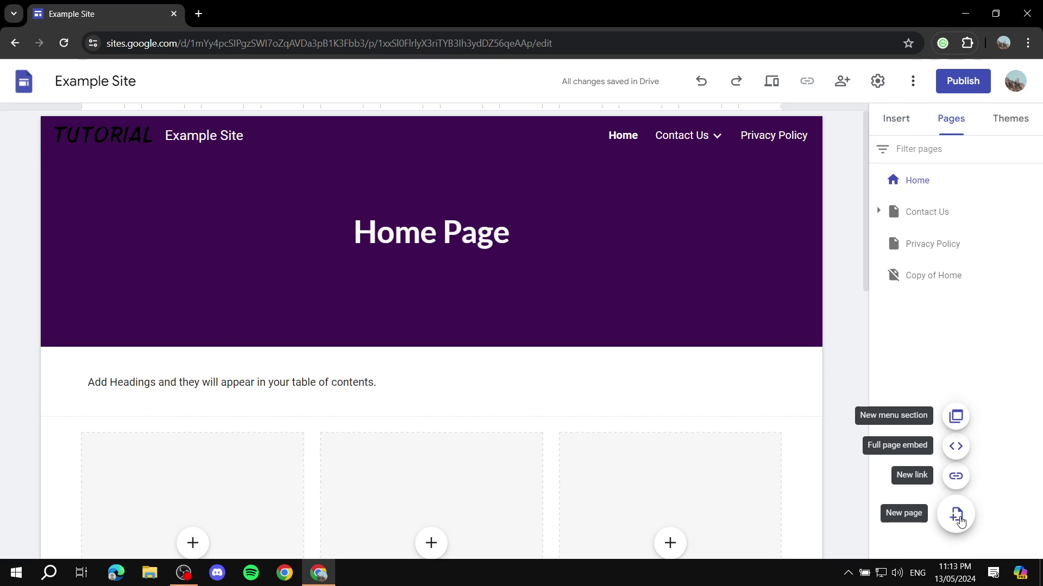
left_click(957, 516)
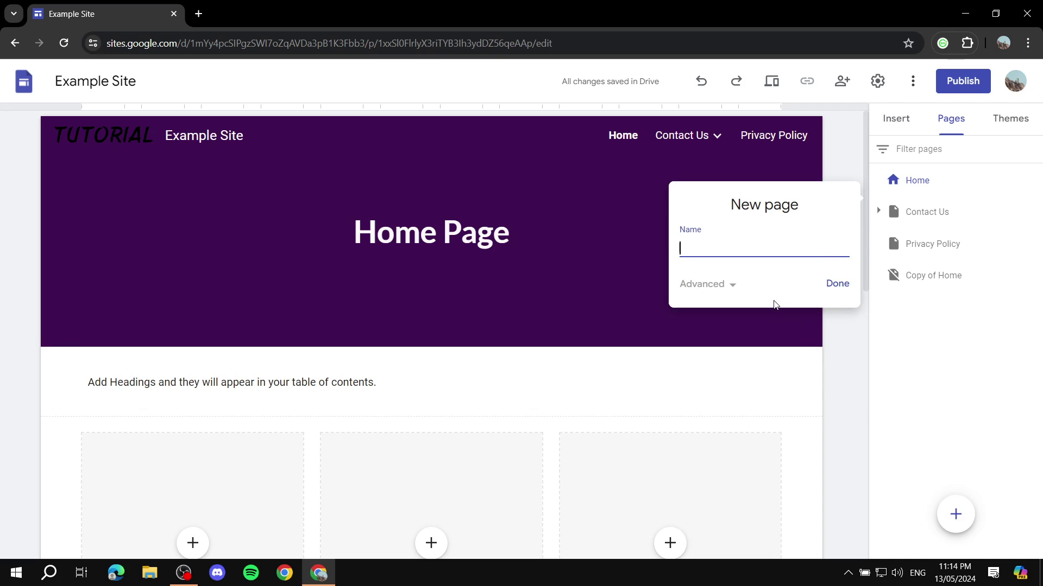
type("Membership")
key("Return")
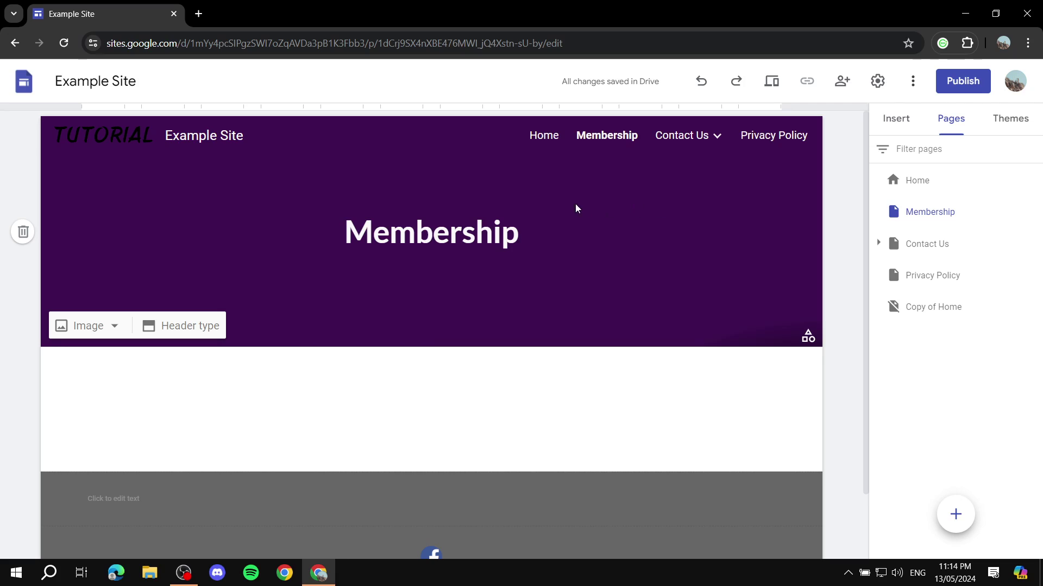
scroll(461, 326, "down", 2)
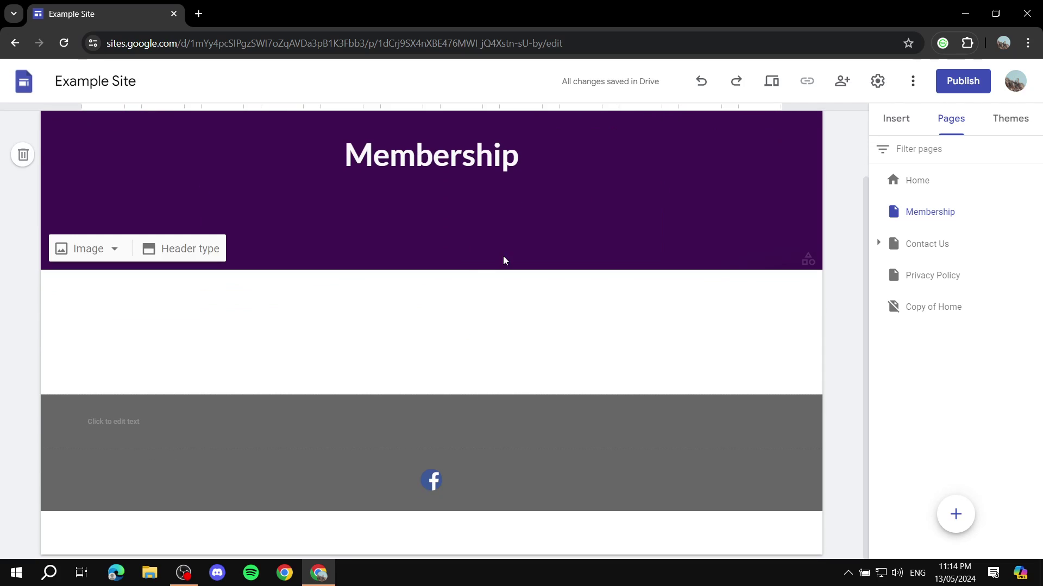
scroll(548, 290, "up", 2)
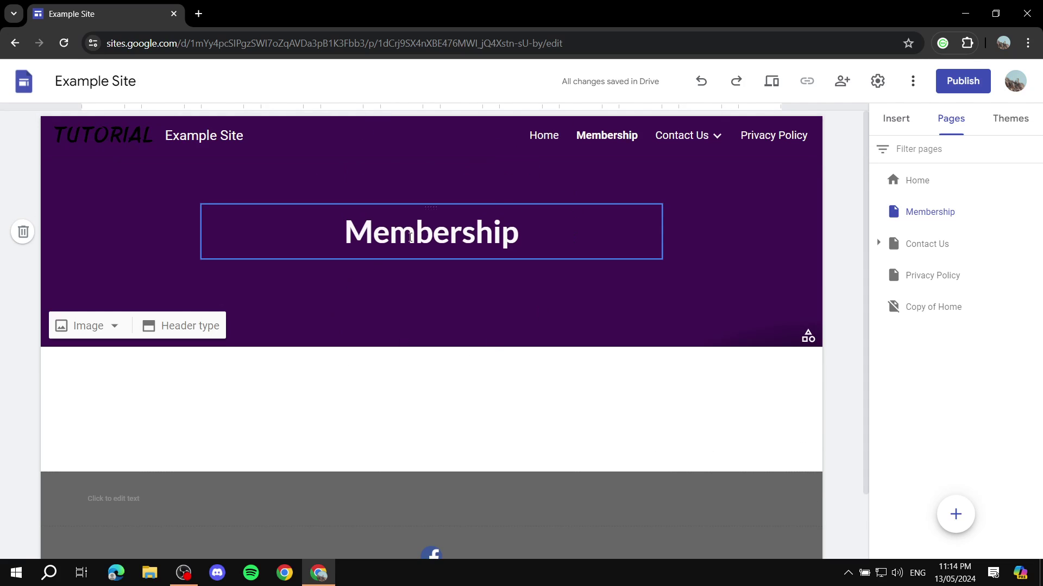
scroll(605, 398, "down", 1)
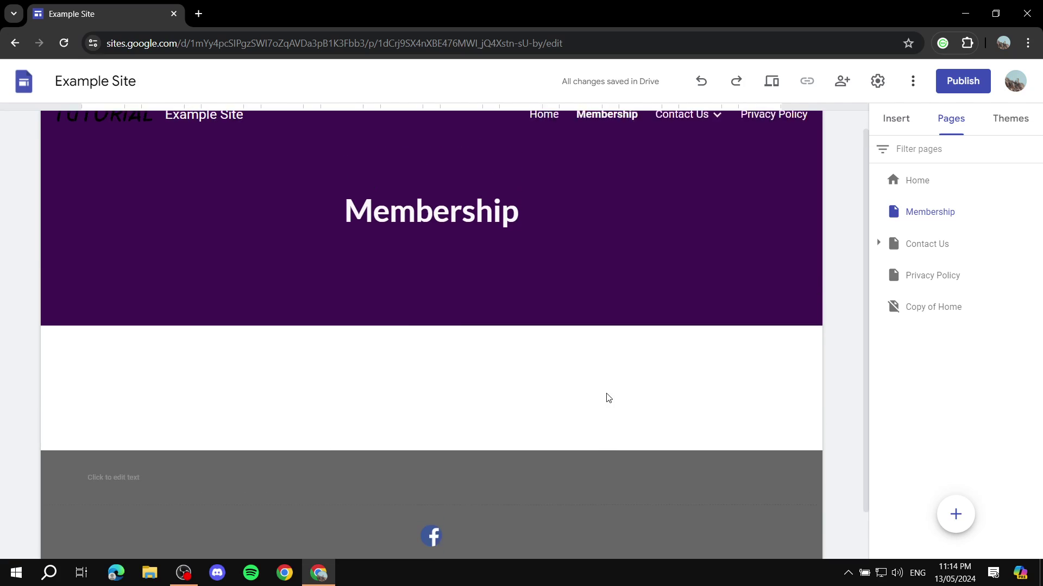
scroll(605, 398, "up", 1)
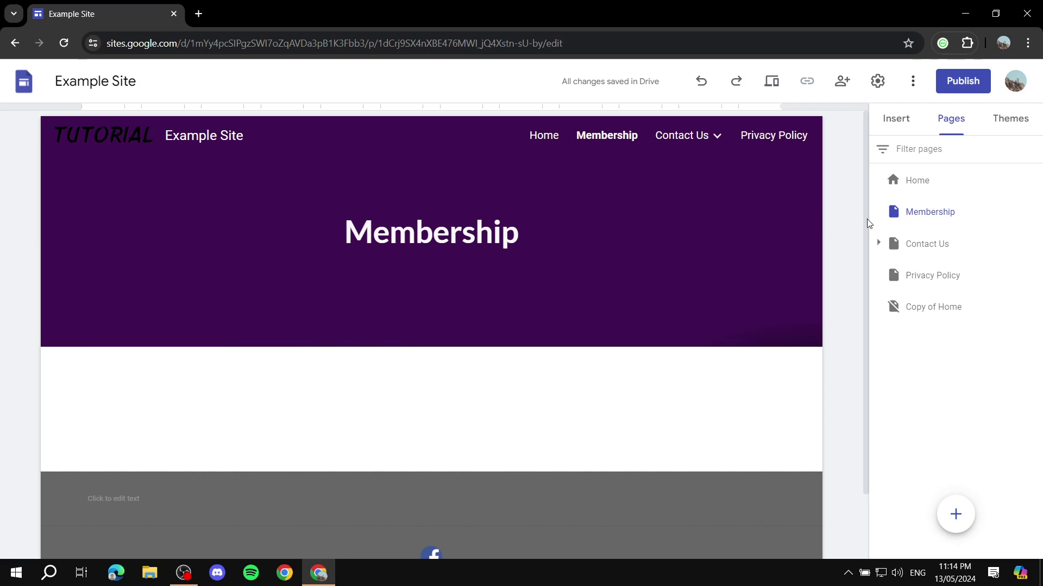
mouse_move(888, 214)
left_mouse_down()
mouse_move(881, 325)
mouse_move(877, 163)
mouse_move(876, 196)
left_mouse_up()
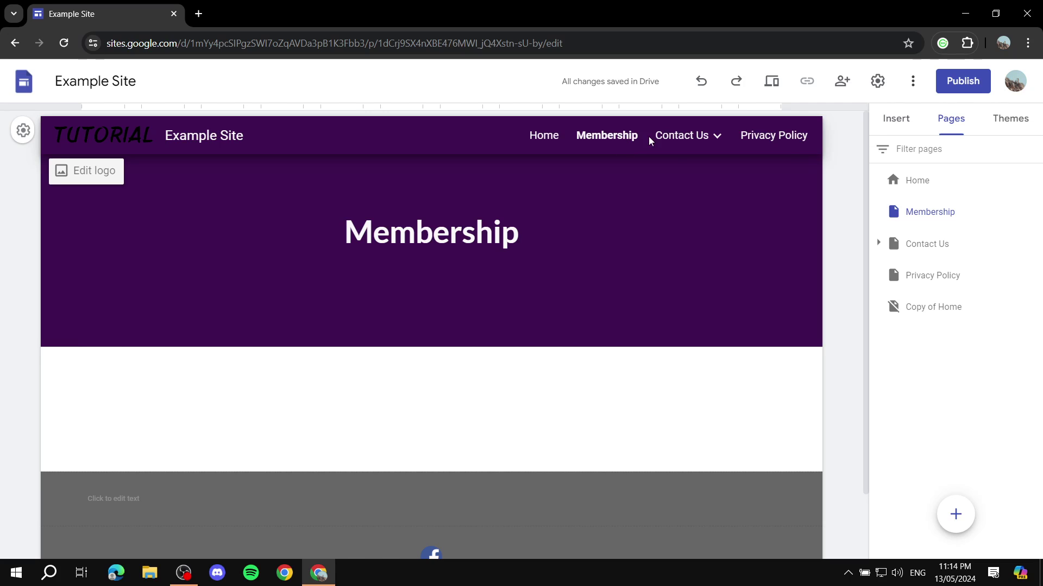
In the publish settings, change the published site's general access to Restricted, and close the settings without publishing.
left_click(960, 85)
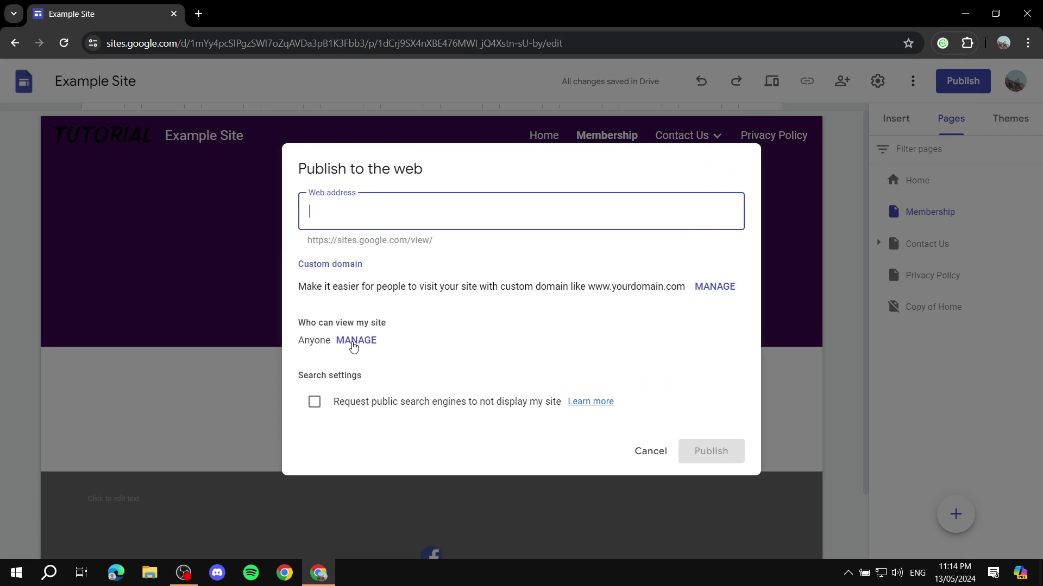
left_click(346, 345)
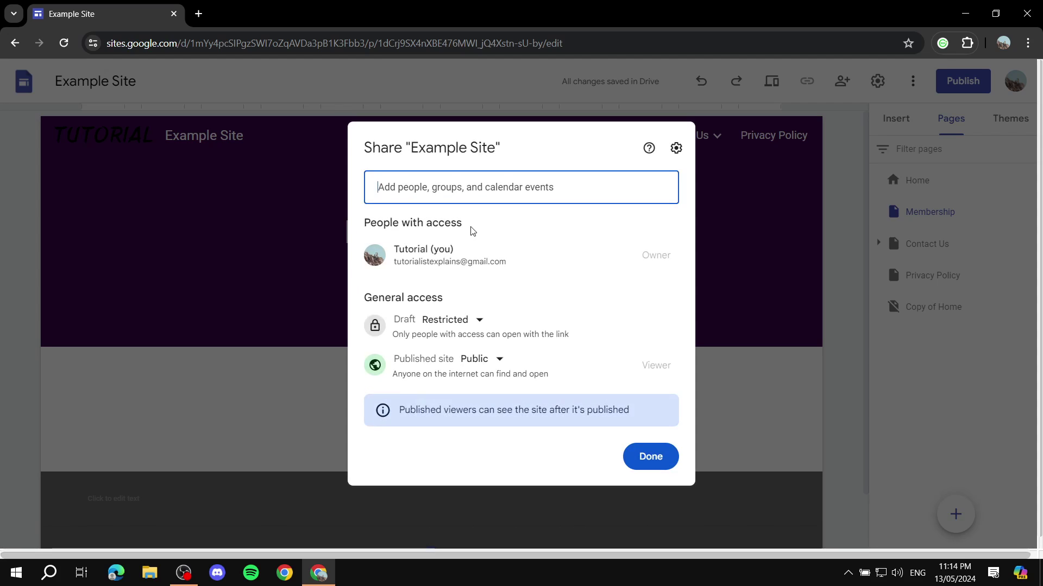
left_click(482, 359)
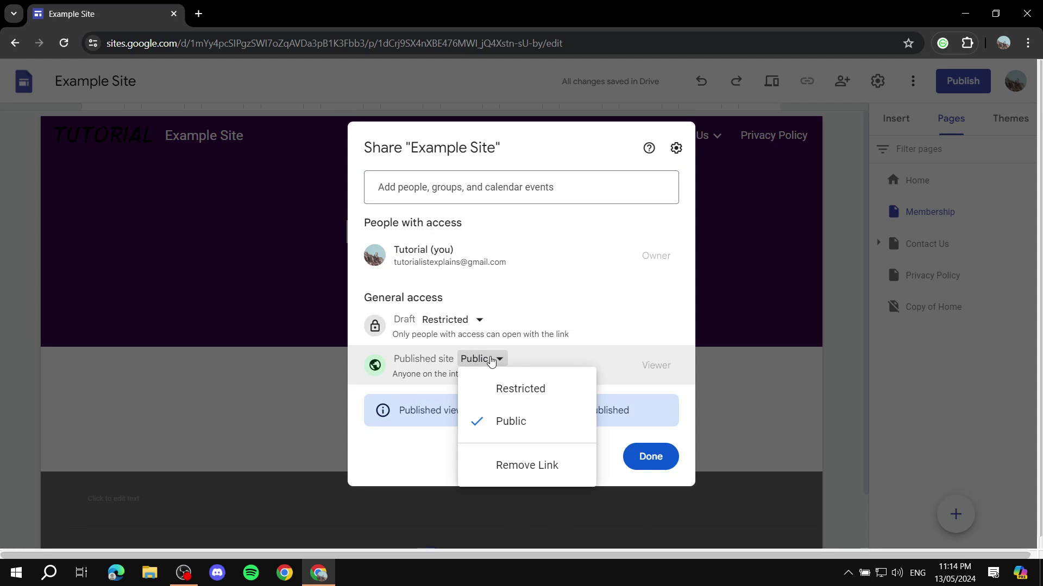
left_click(525, 389)
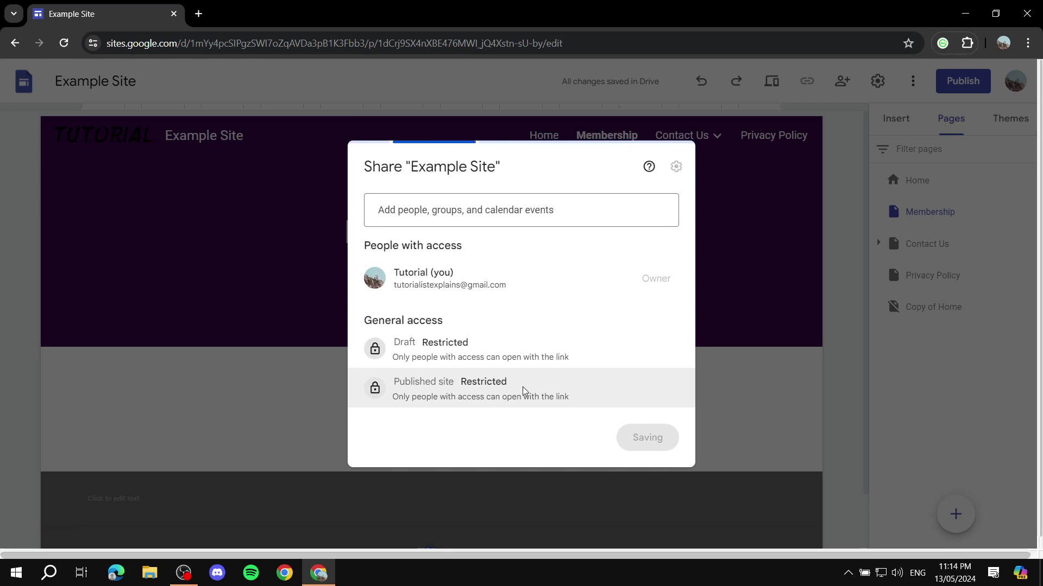
left_click_drag(403, 385, 579, 403)
left_click(553, 381)
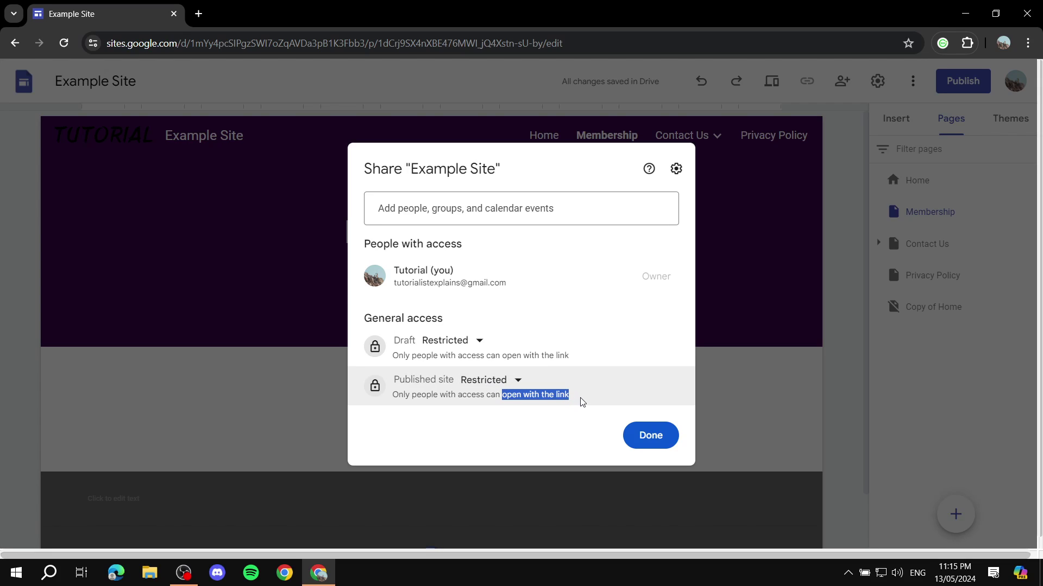
left_click(583, 403)
left_click_drag(443, 399, 517, 401)
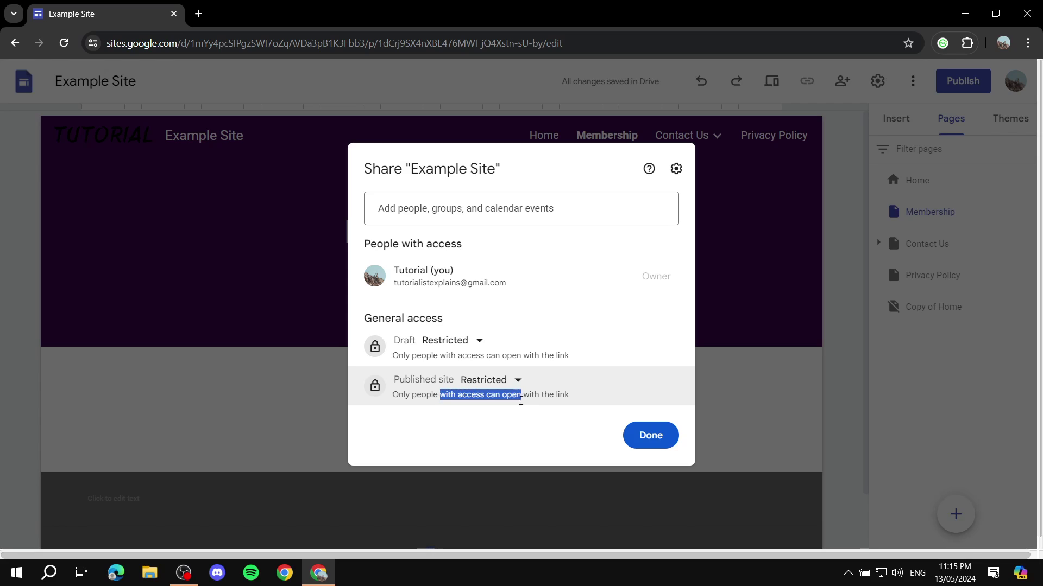
left_click(519, 421)
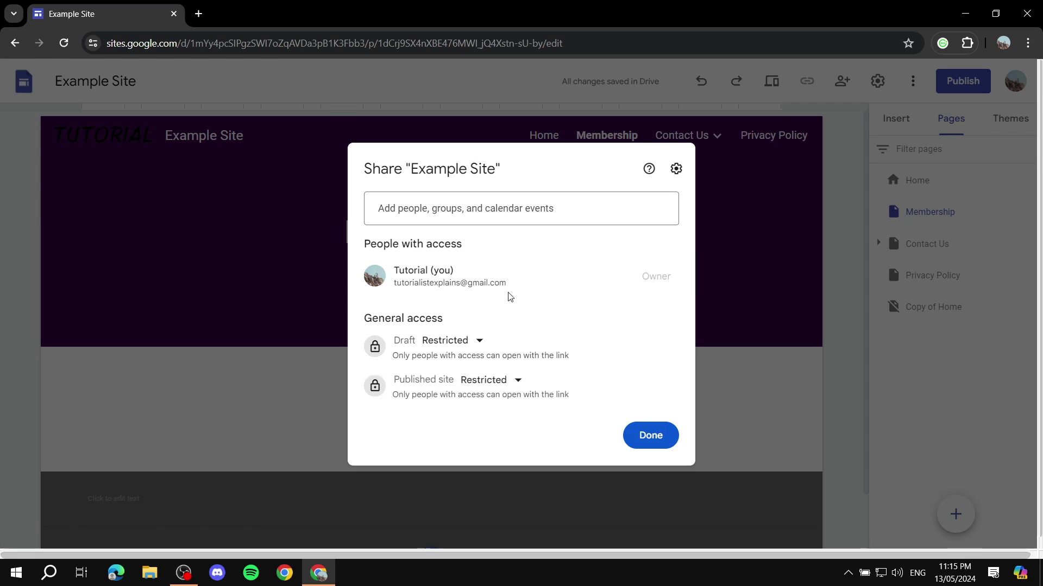
left_click(648, 441)
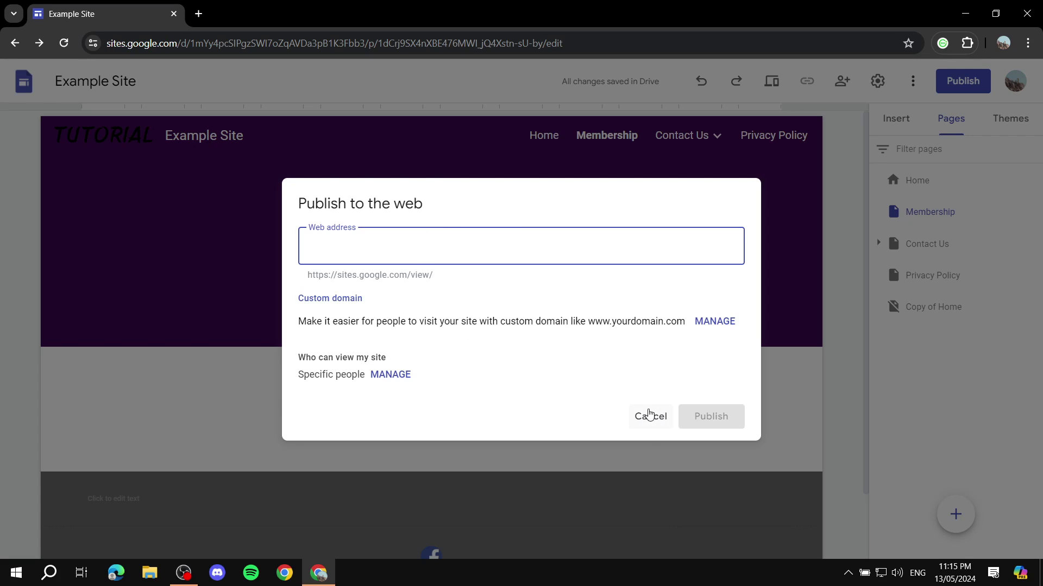
left_click(649, 416)
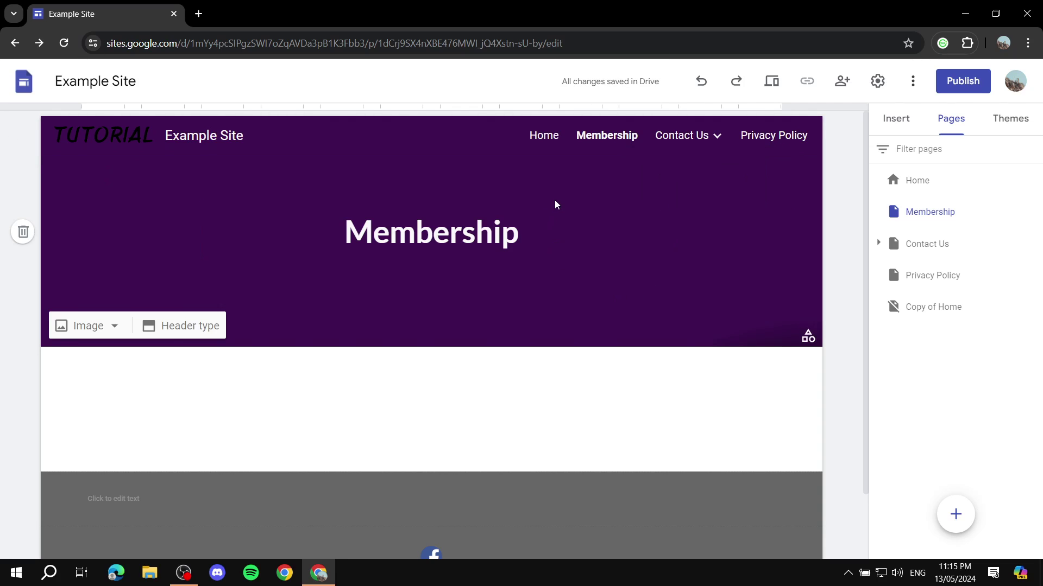
Switch to the My Blog site and add a new page named Login Members.
left_click(22, 86)
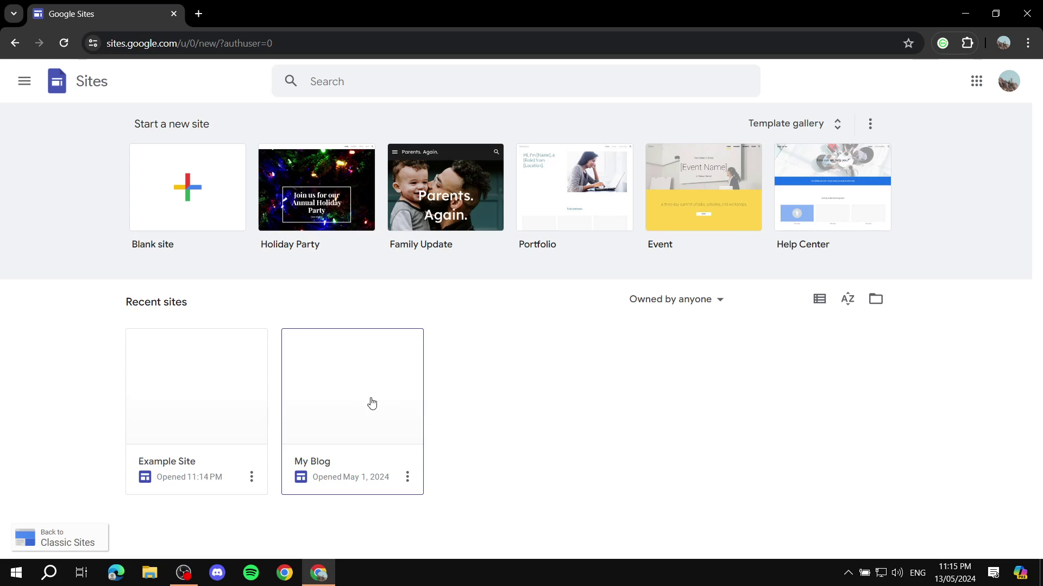
left_click(369, 375)
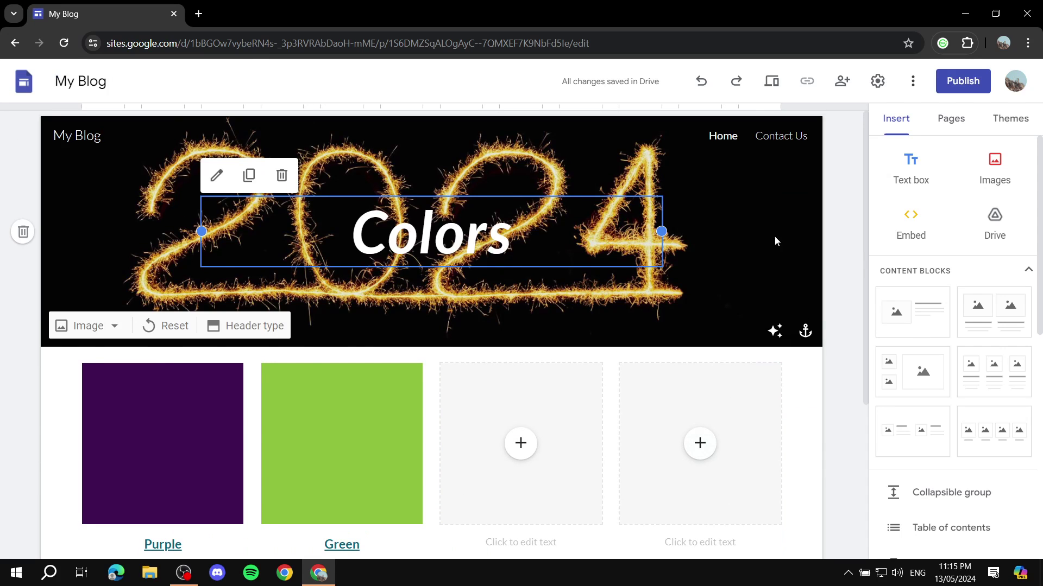
left_click(950, 118)
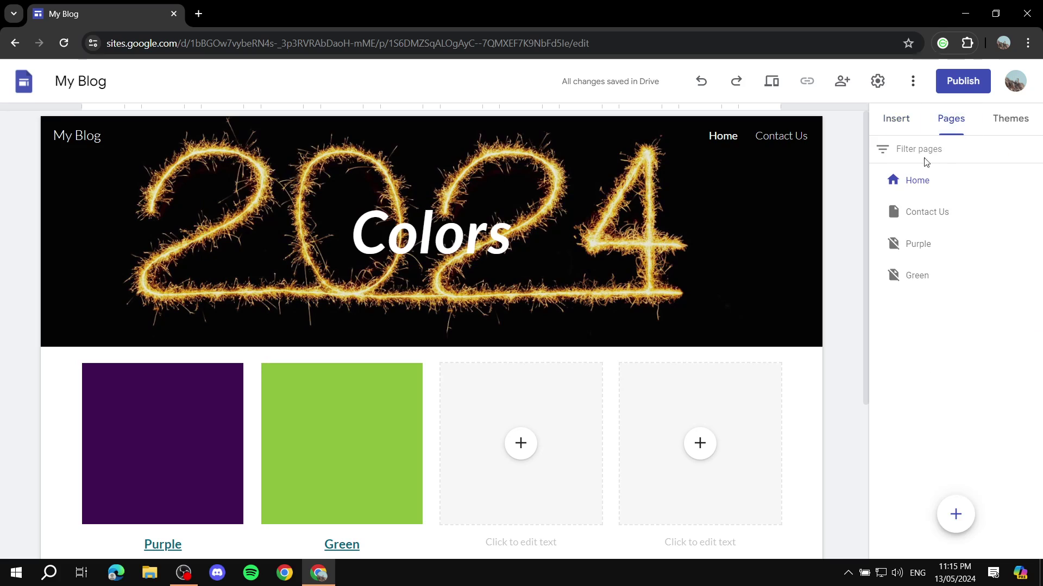
left_click(956, 514)
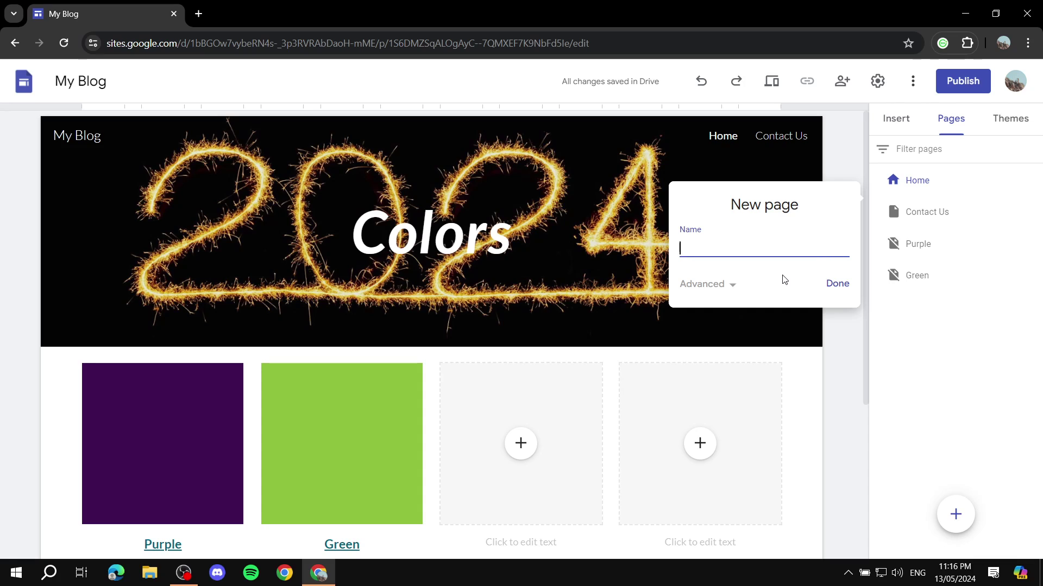
type("Login Members")
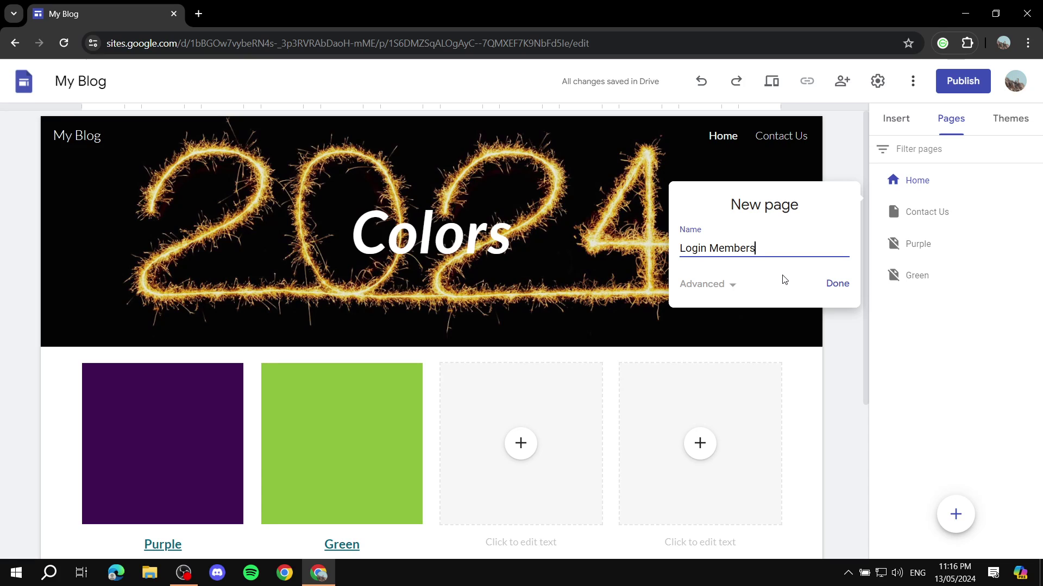
key("Return")
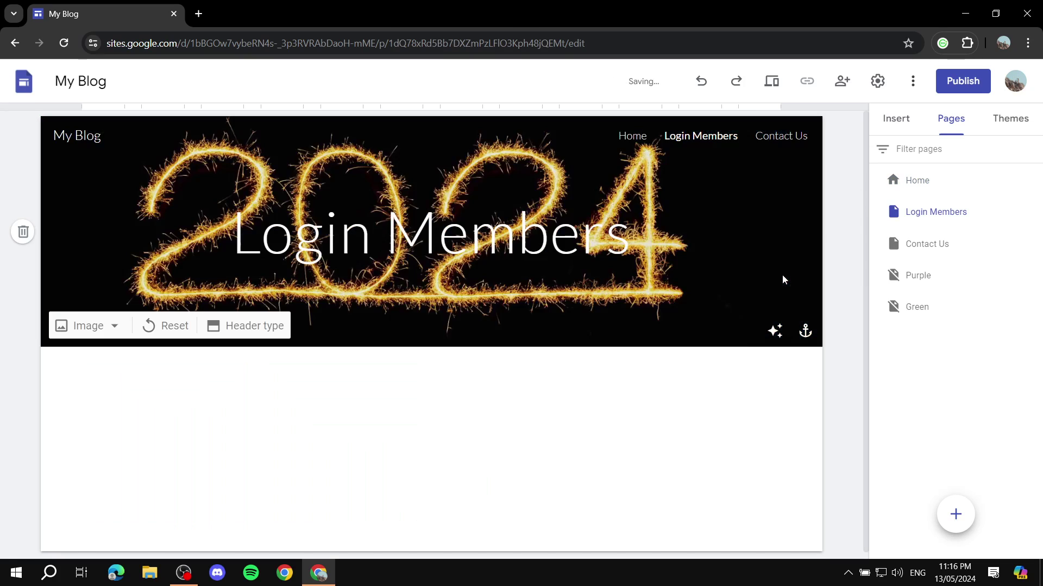
Insert the content block with one image beside a heading and text below the Login Members header.
scroll(646, 342, "down", 1)
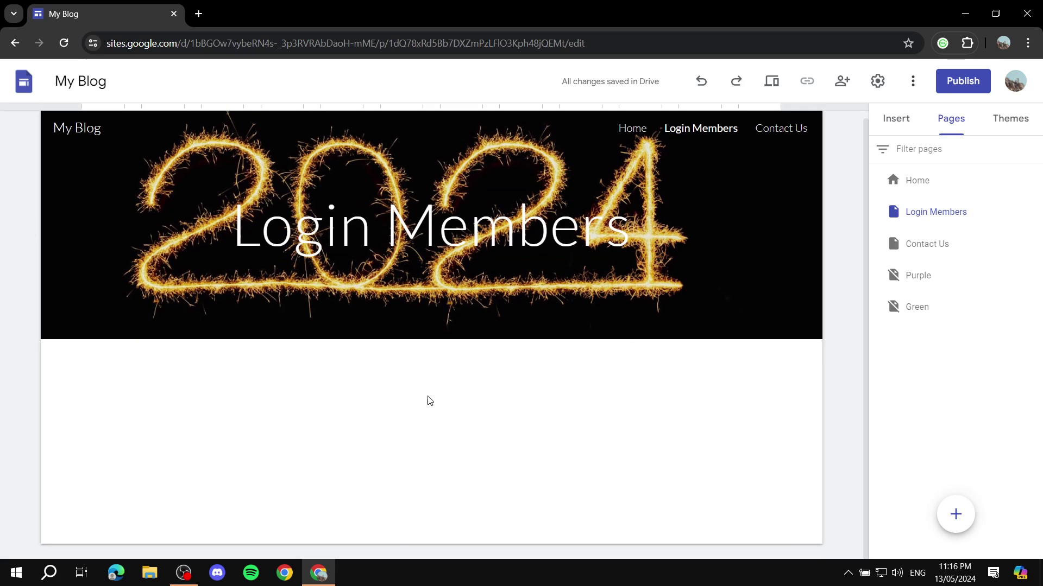
left_click(899, 121)
scroll(989, 249, "down", 3)
scroll(1005, 180, "up", 3)
left_click(1006, 180)
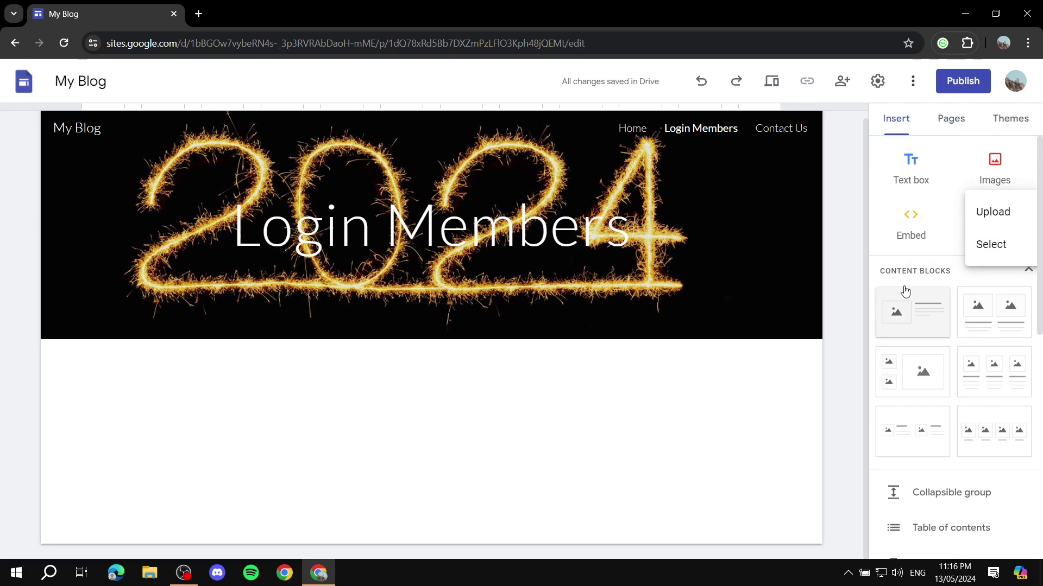
left_click_drag(908, 314, 514, 447)
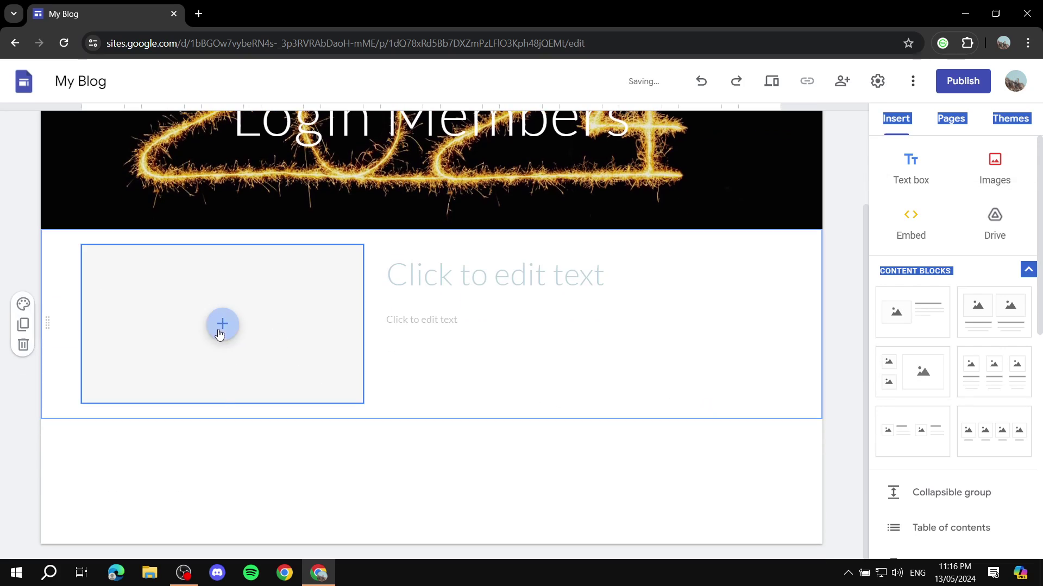
Upload the 2024 sparkler picture from the Explainer Media folder into the content block's image placeholder.
left_click(222, 324)
left_click(255, 368)
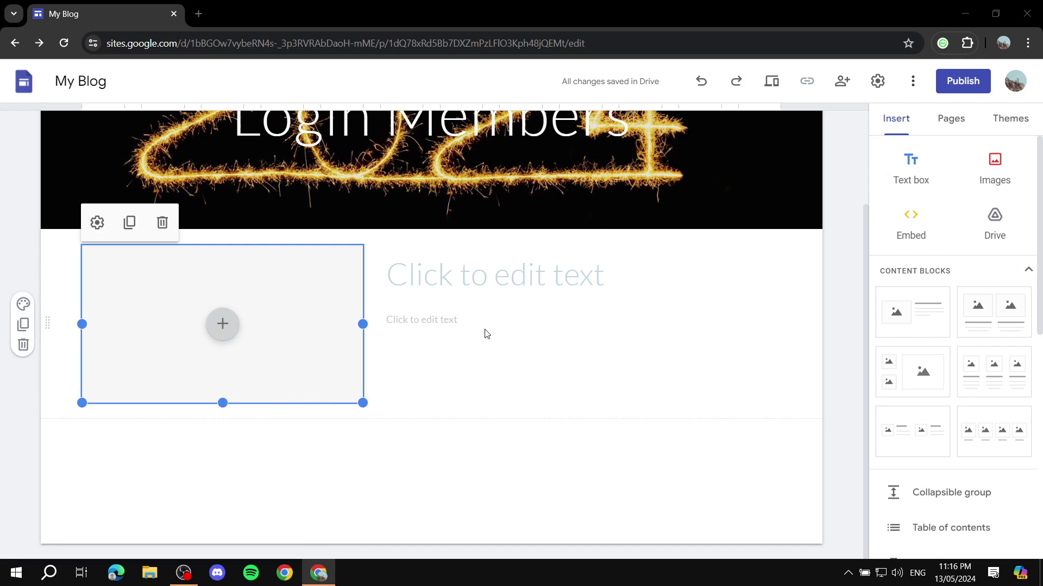
double_click(558, 326)
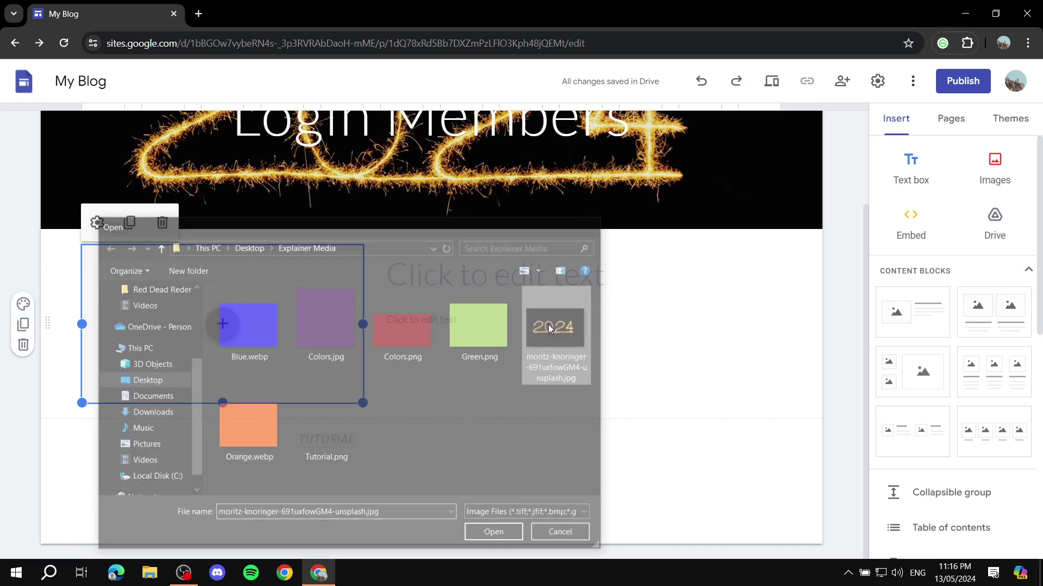
Enter "Thank you, here you can login." as the title text beside the 2024 image.
left_click(549, 280)
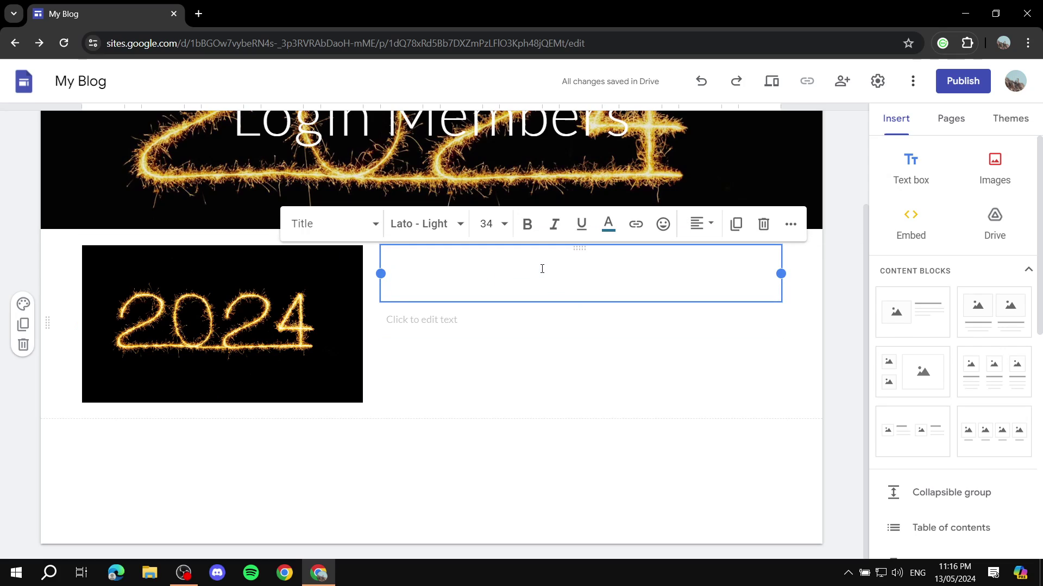
type("Thank you")
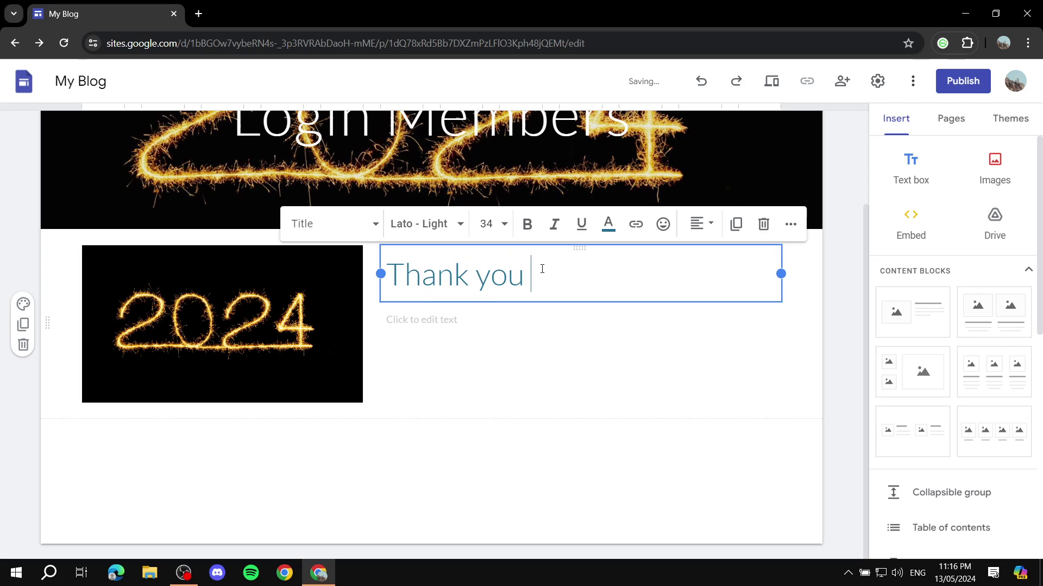
key("BackSpace")
type(", here ")
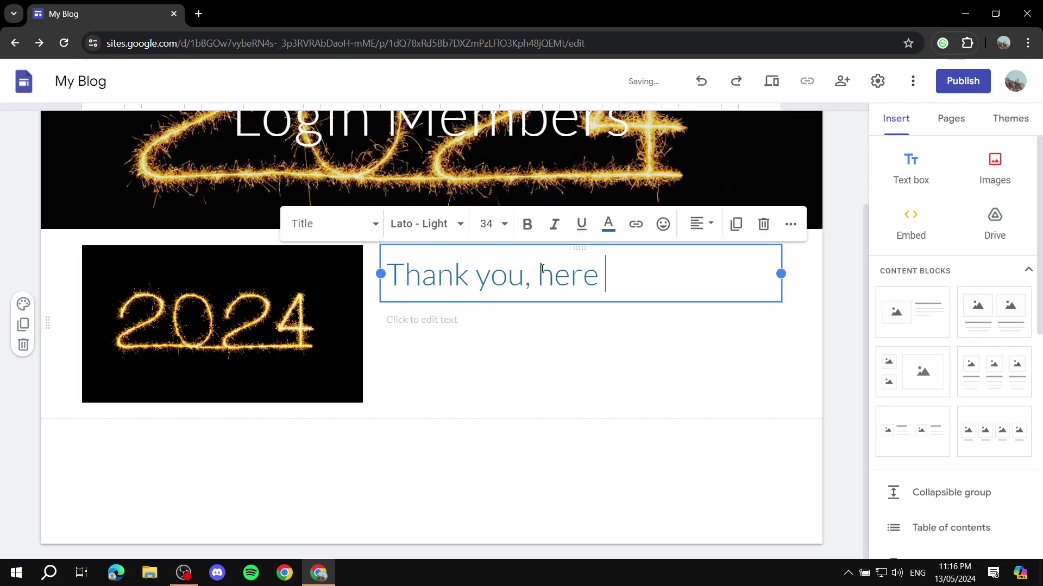
type("you cN")
key("BackSpace")
type("a")
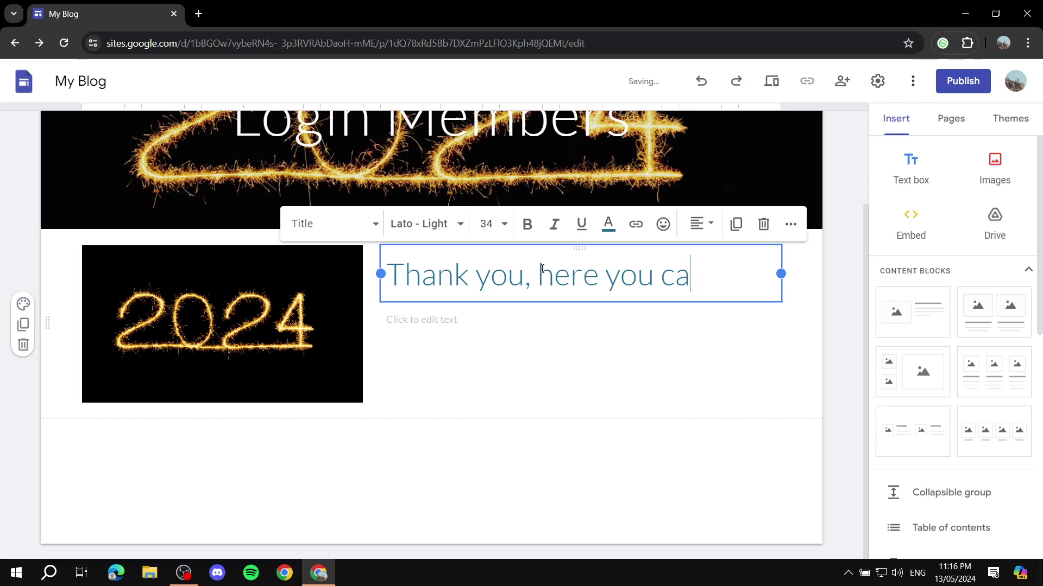
type("n login")
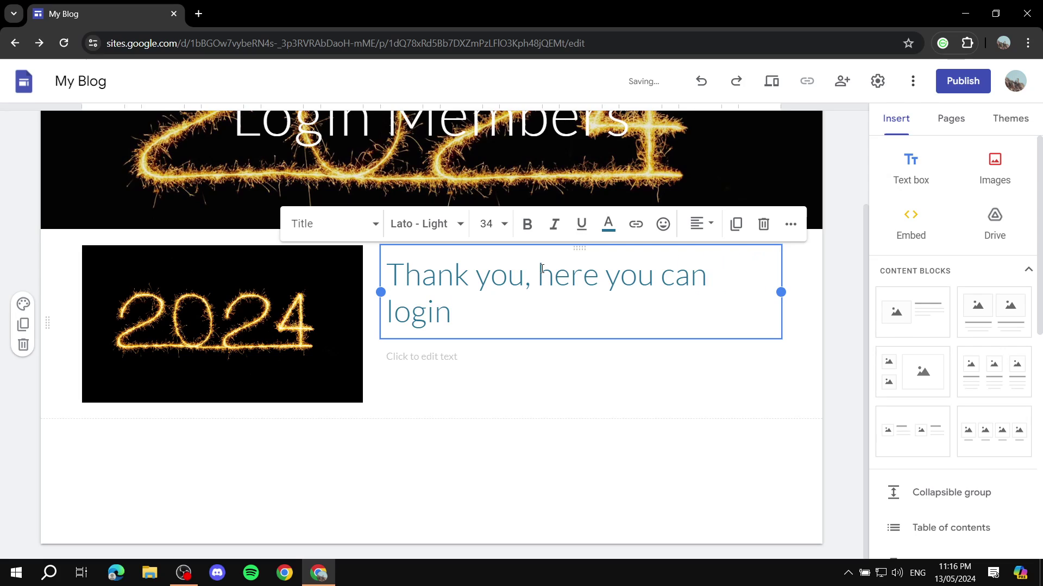
type(".")
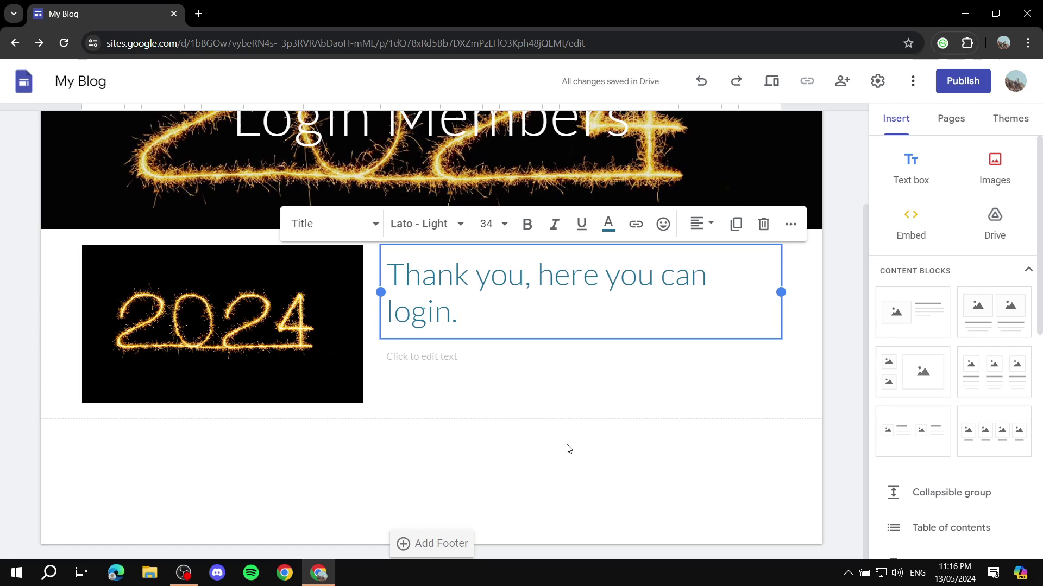
Enter "Thanks for joining!!" as the body text below the content block's title.
left_click(487, 364)
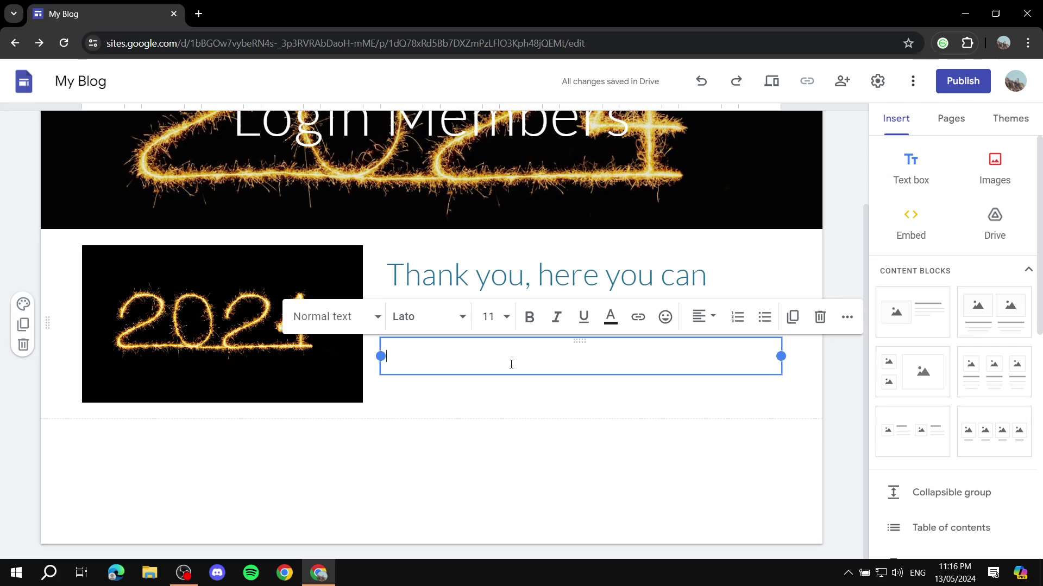
type("Than")
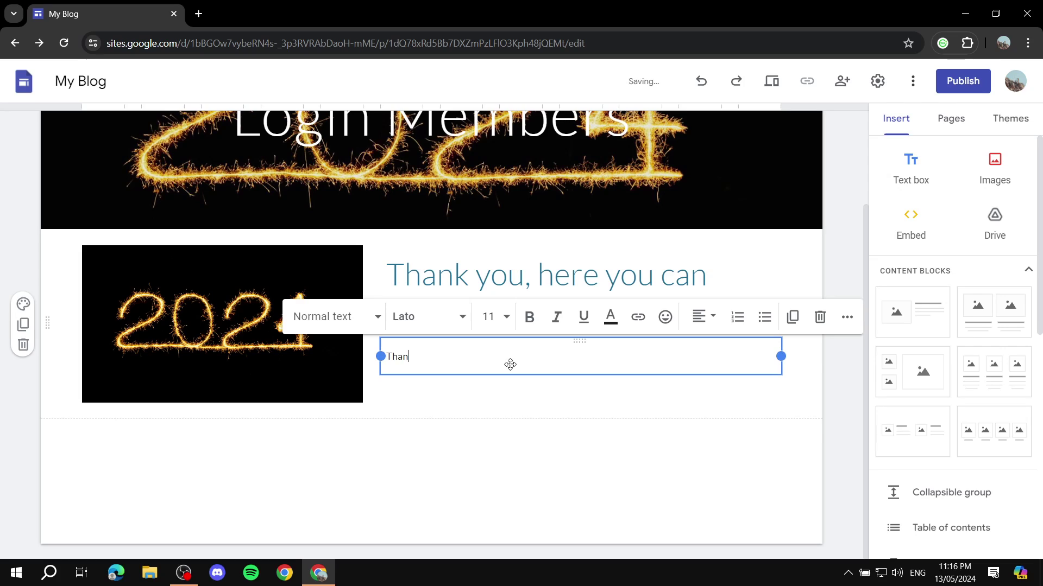
type("ks for joining!!")
left_click(510, 419)
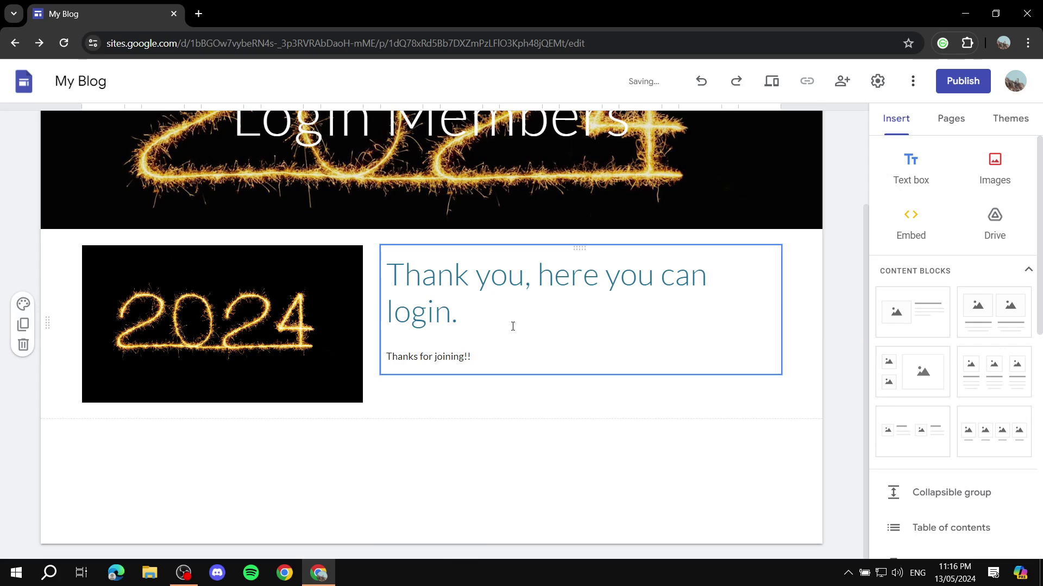
Insert a button named Login that links to the Home page and place it below the "Thanks for joining!!" text.
scroll(975, 282, "down", 4)
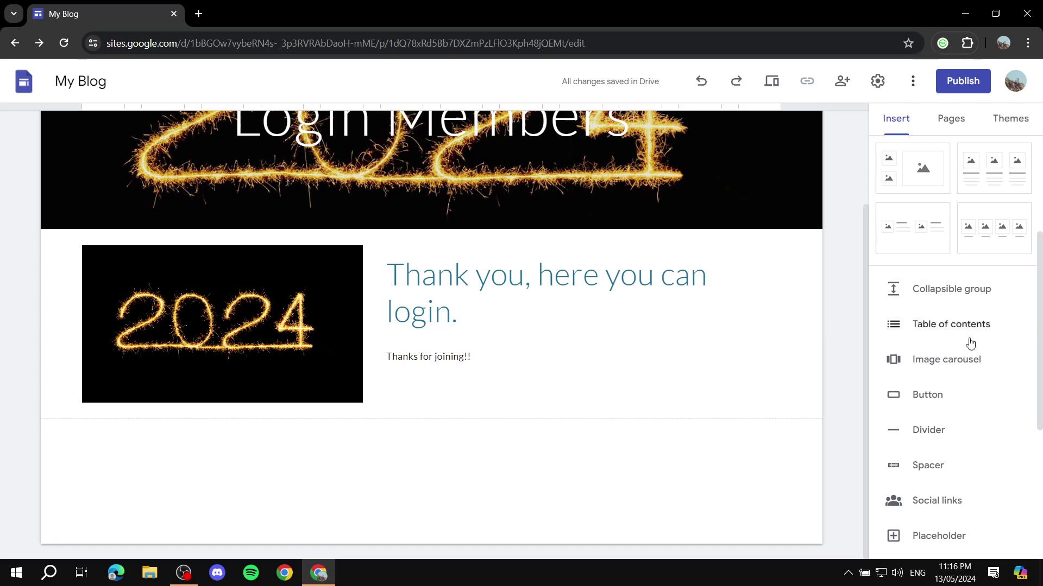
left_click(929, 395)
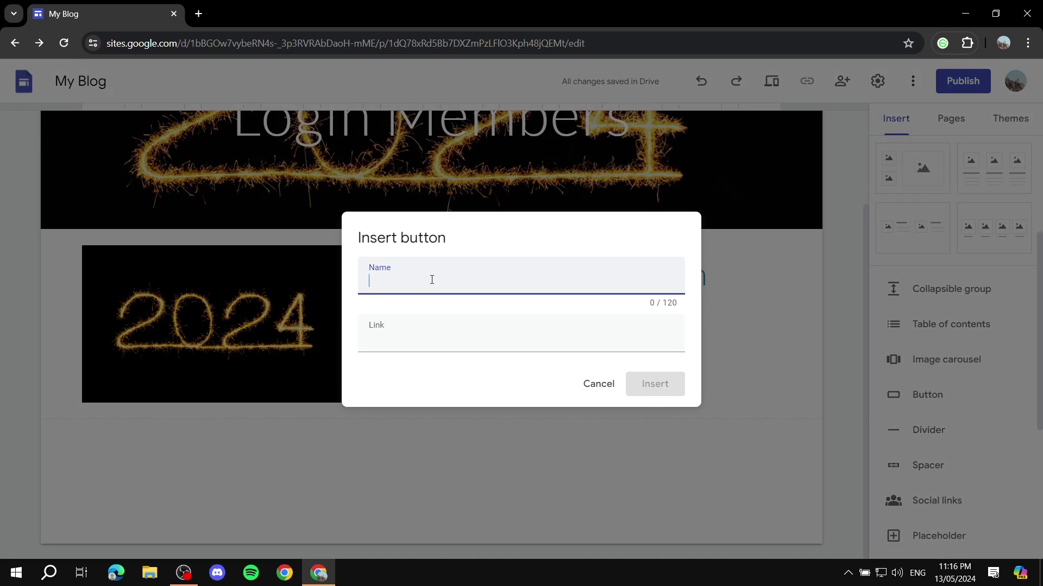
type("Login")
left_click(399, 347)
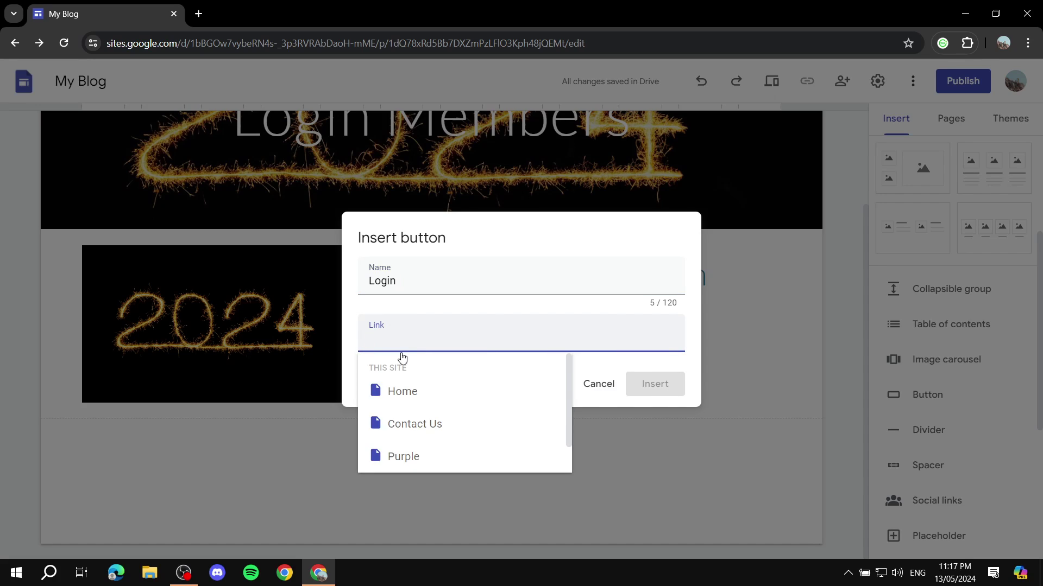
scroll(435, 424, "down", 1)
scroll(425, 400, "up", 1)
left_click(425, 401)
left_click(669, 395)
left_click_drag(135, 387, 462, 334)
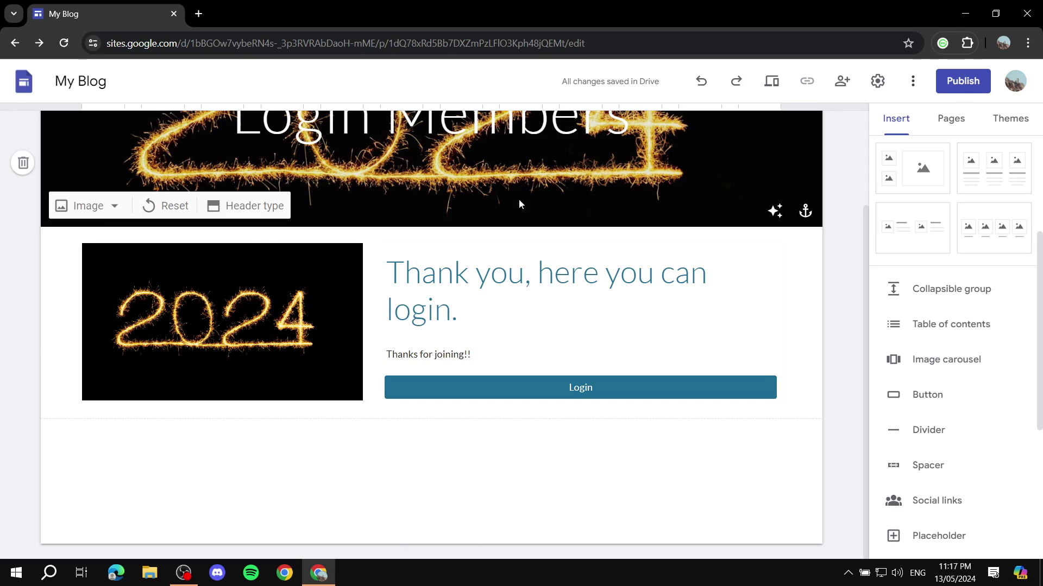
scroll(494, 382, "up", 2)
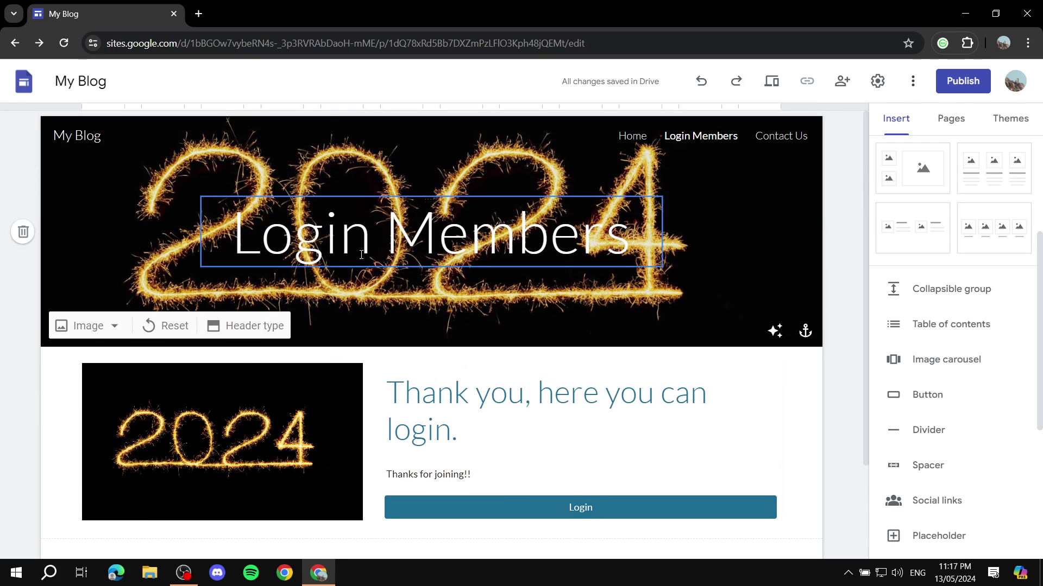
scroll(489, 380, "down", 2)
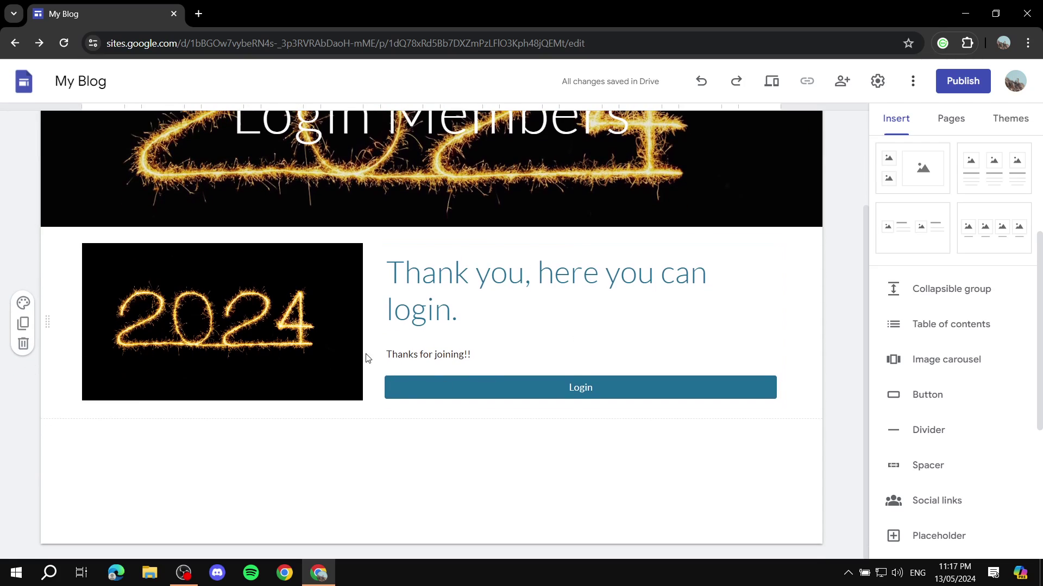
scroll(429, 238, "up", 1)
scroll(429, 237, "up", 1)
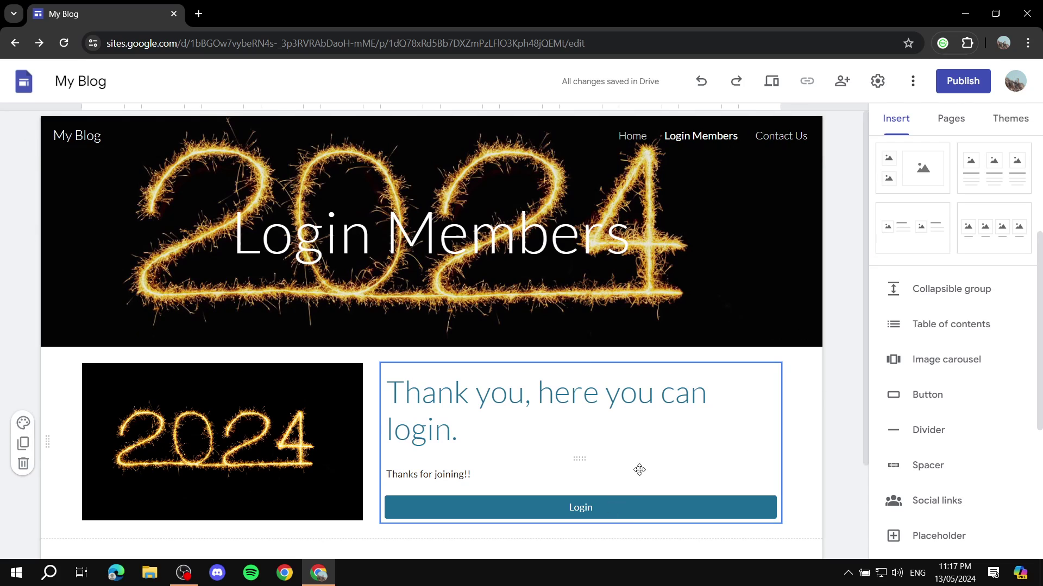
scroll(587, 447, "down", 2)
scroll(593, 446, "up", 2)
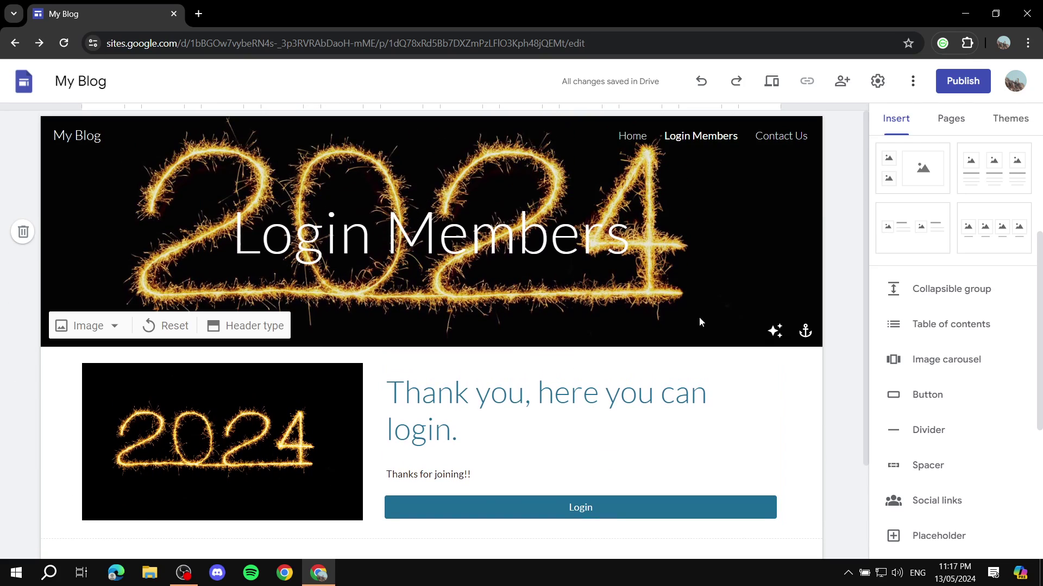
scroll(632, 503, "down", 2)
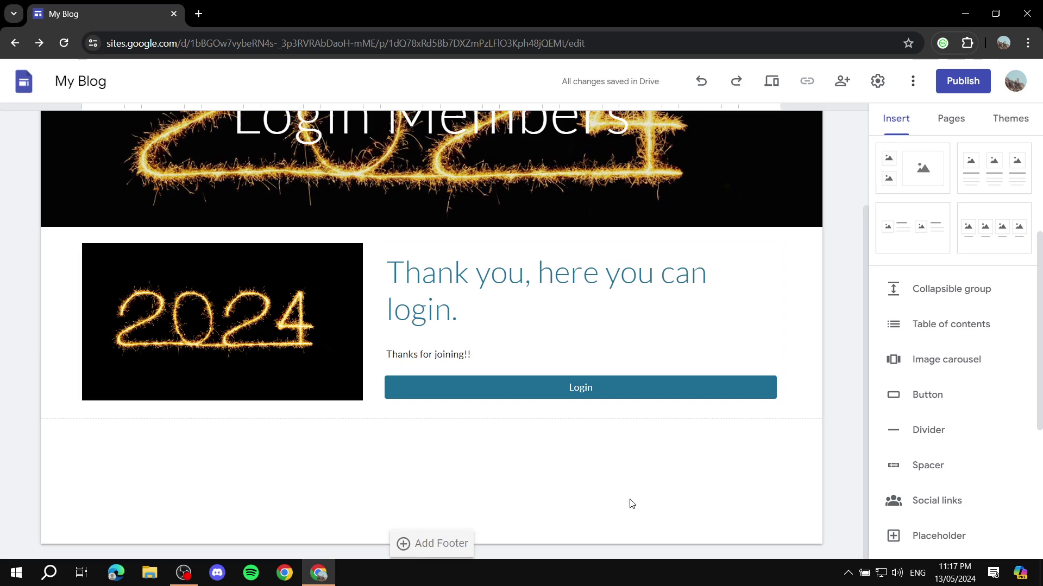
Open the Login button's settings to check its name and link, leaving them as they are.
left_click(609, 387)
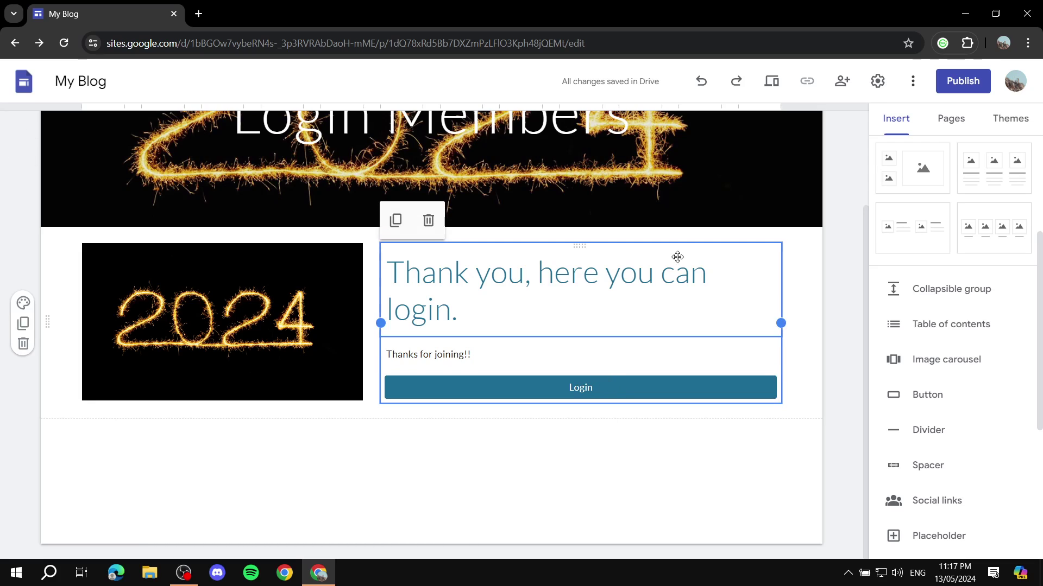
left_click(596, 439)
left_click(580, 385)
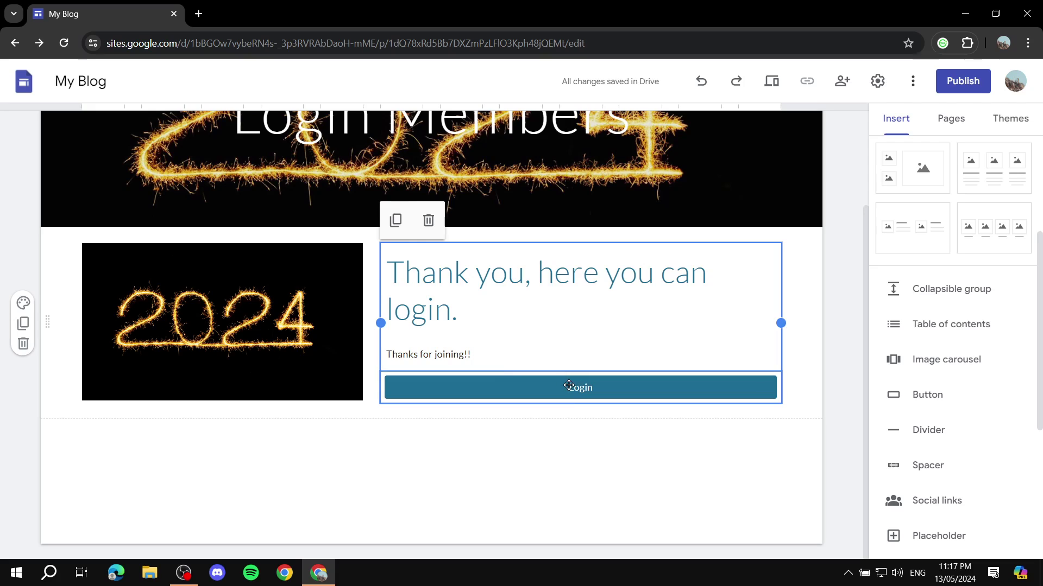
double_click(574, 397)
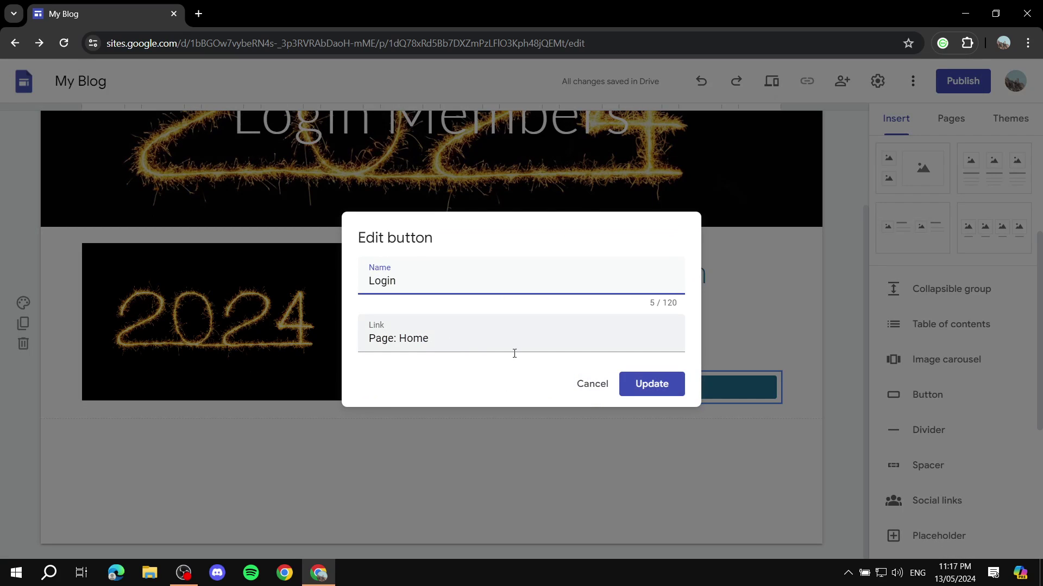
left_click(580, 386)
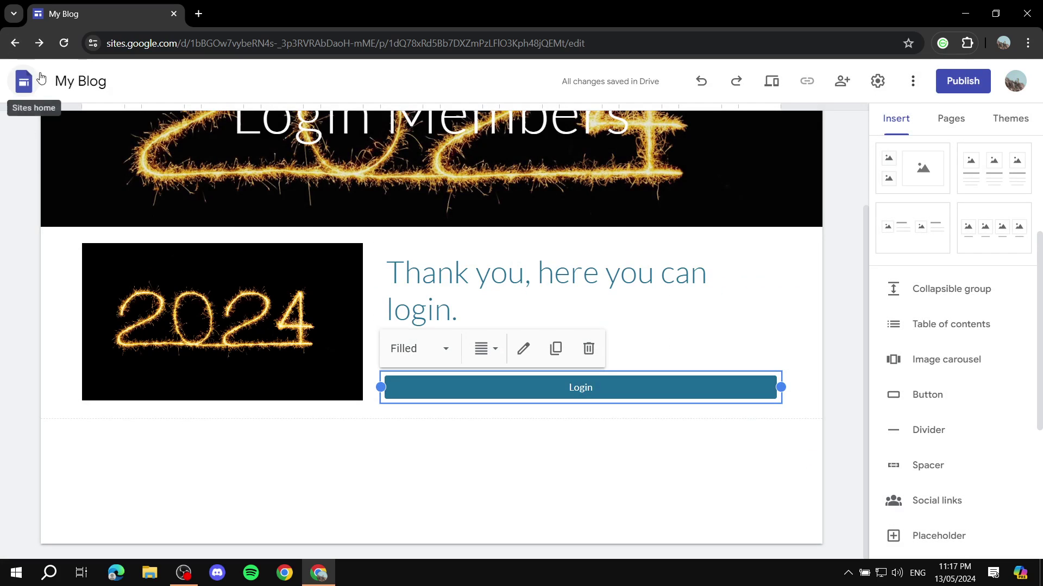
right_click(15, 89)
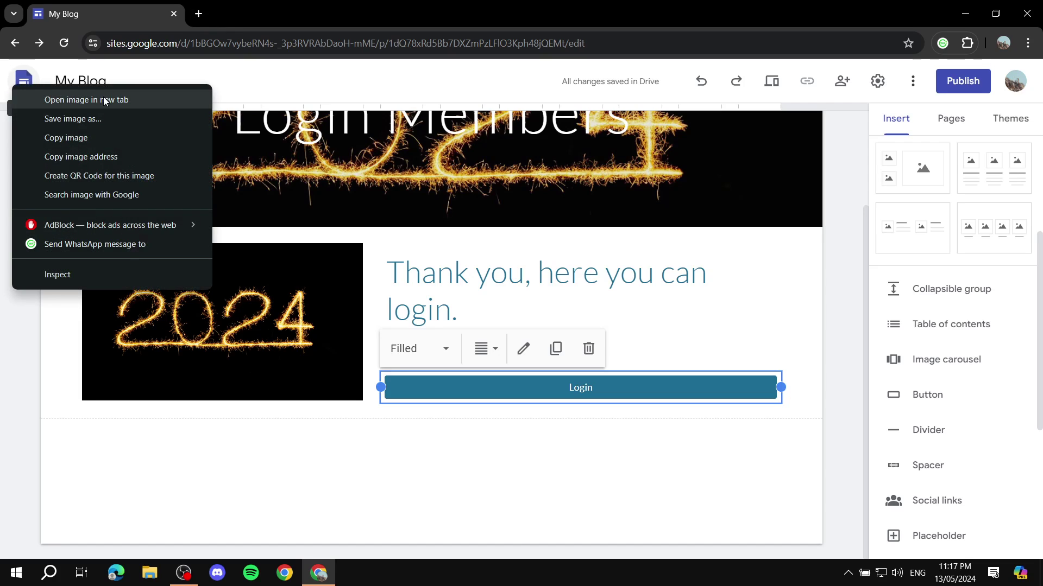
left_click(110, 100)
left_click(267, 5)
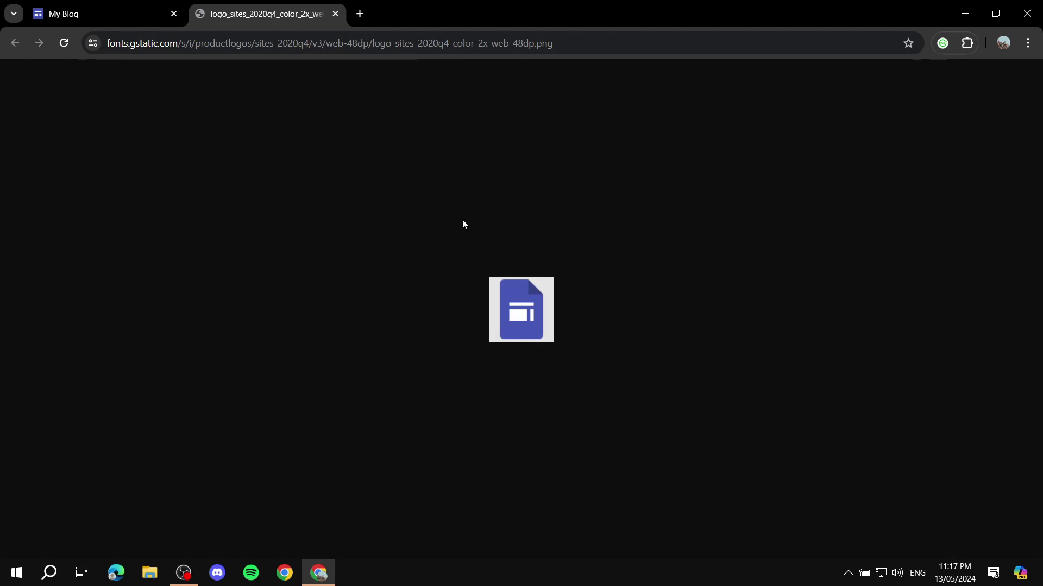
left_click(335, 14)
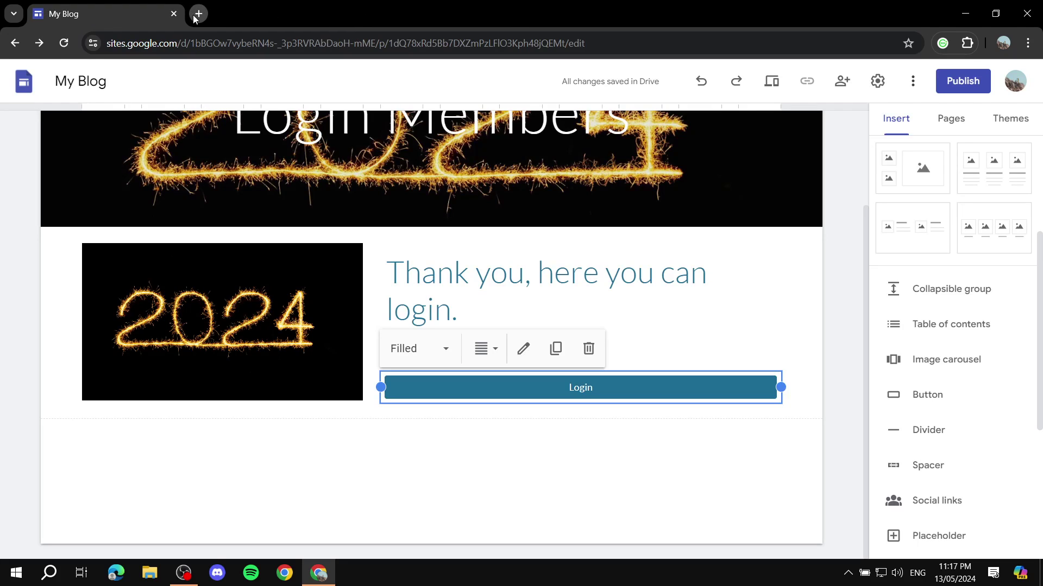
Load sites.google.com/new in a new browser tab and open Example Site from the recent sites.
left_click(197, 15)
type("sites.google.com/new")
key("Return")
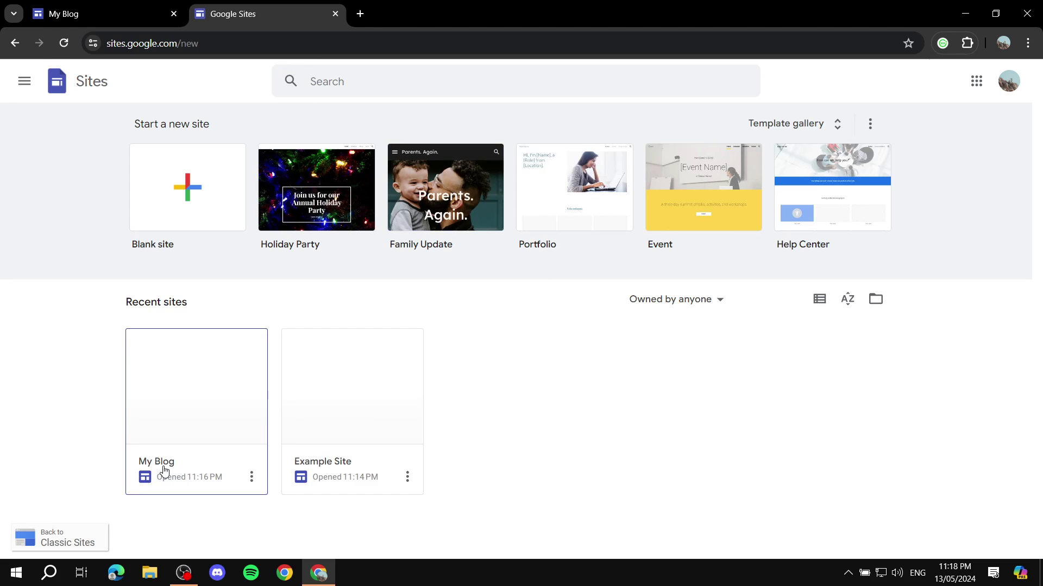
left_click(340, 400)
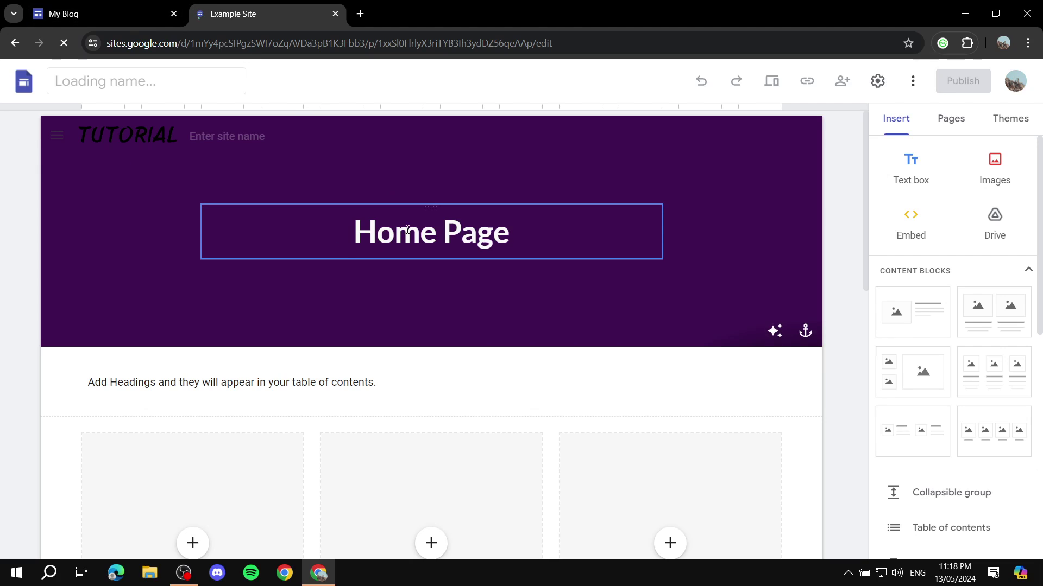
Open the Membership page of Example Site and copy its full web address.
scroll(429, 223, "down", 5)
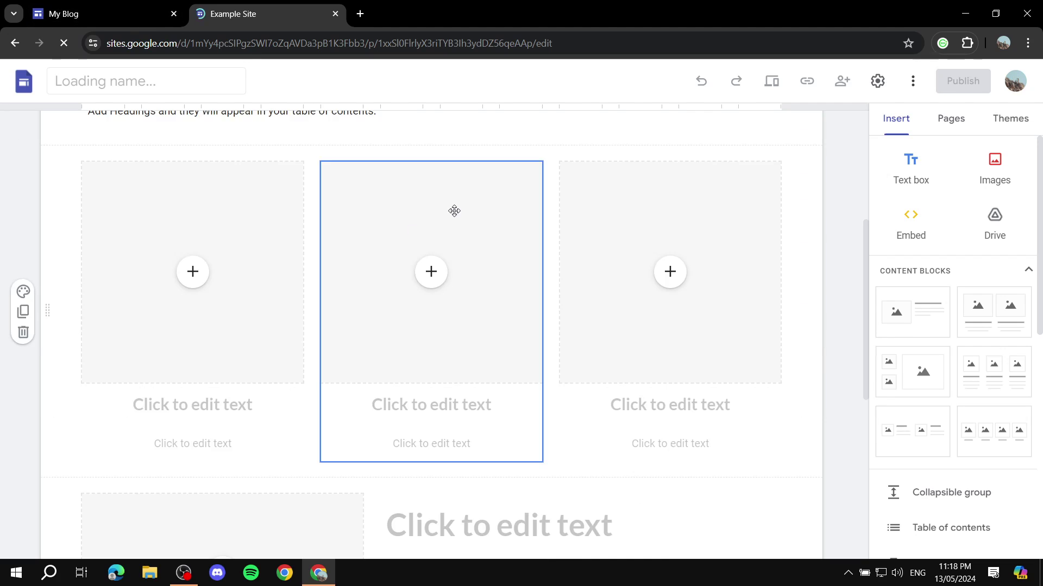
left_click(955, 123)
left_click(946, 216)
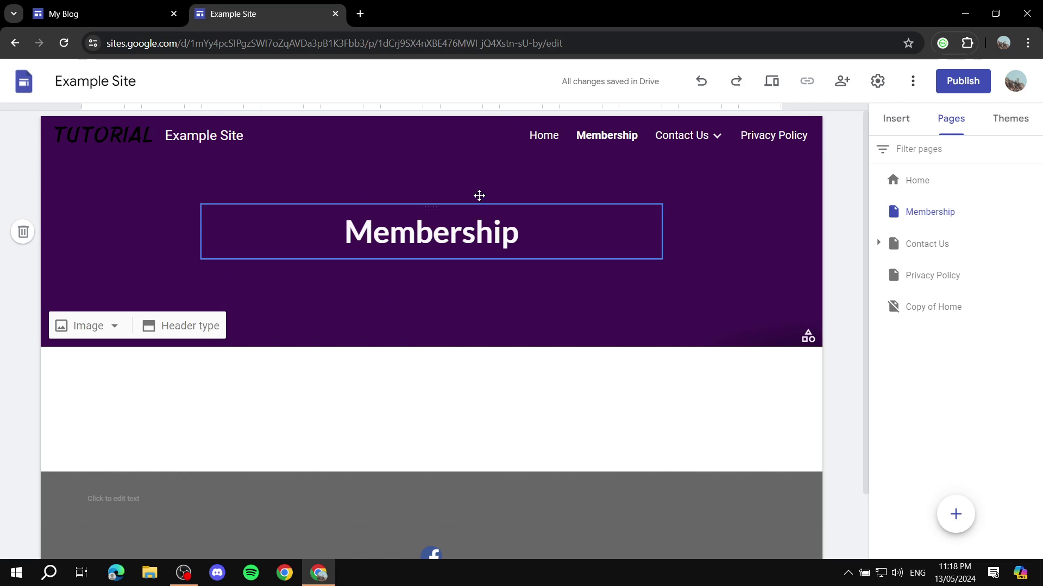
left_click_drag(601, 43, 95, 46)
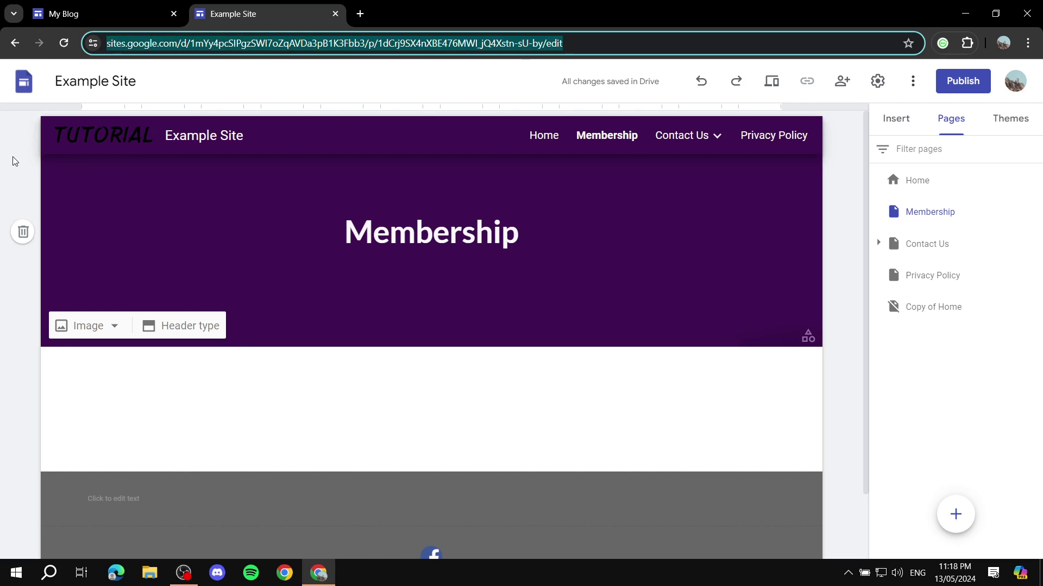
Switch back to My Blog and replace the Login button's link with the copied Membership page address.
left_click(87, 5)
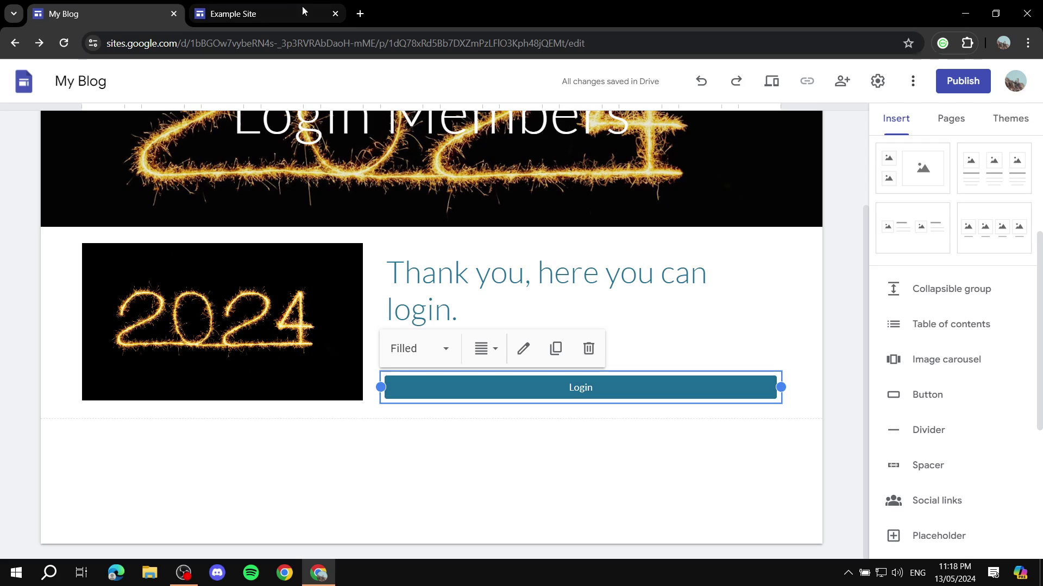
scroll(498, 305, "up", 3)
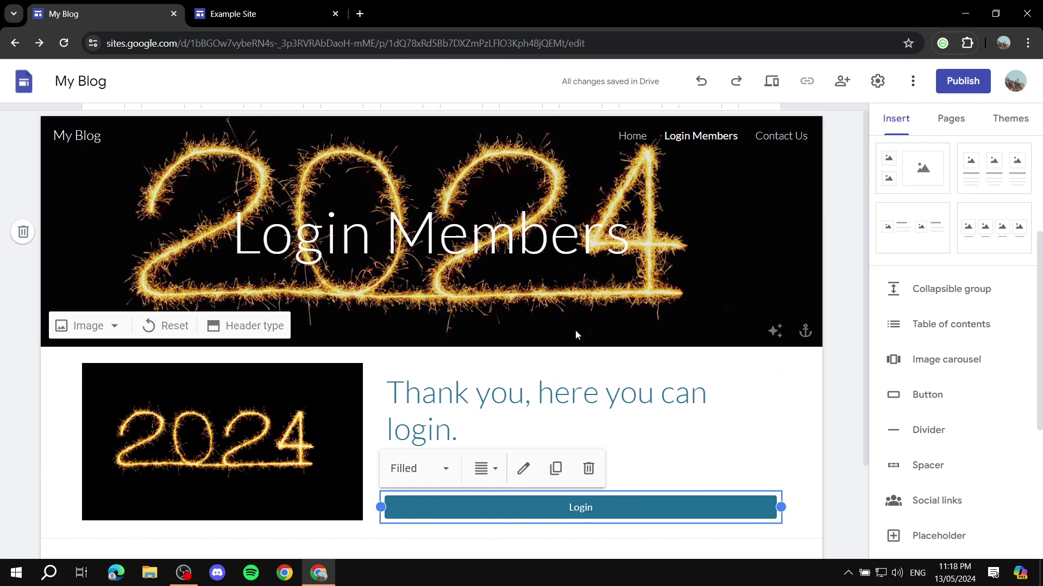
scroll(575, 333, "down", 2)
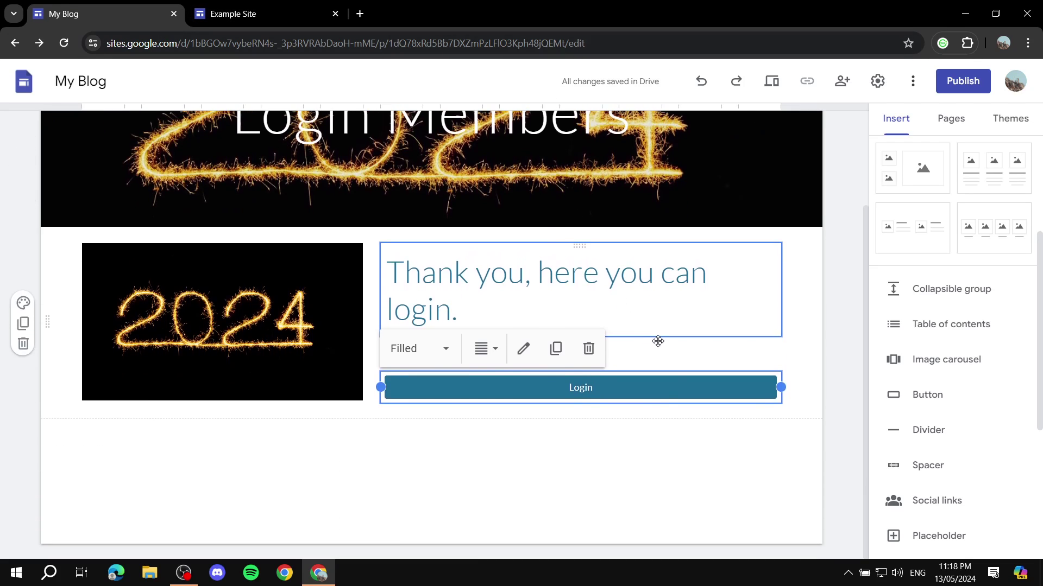
double_click(575, 390)
left_click(504, 334)
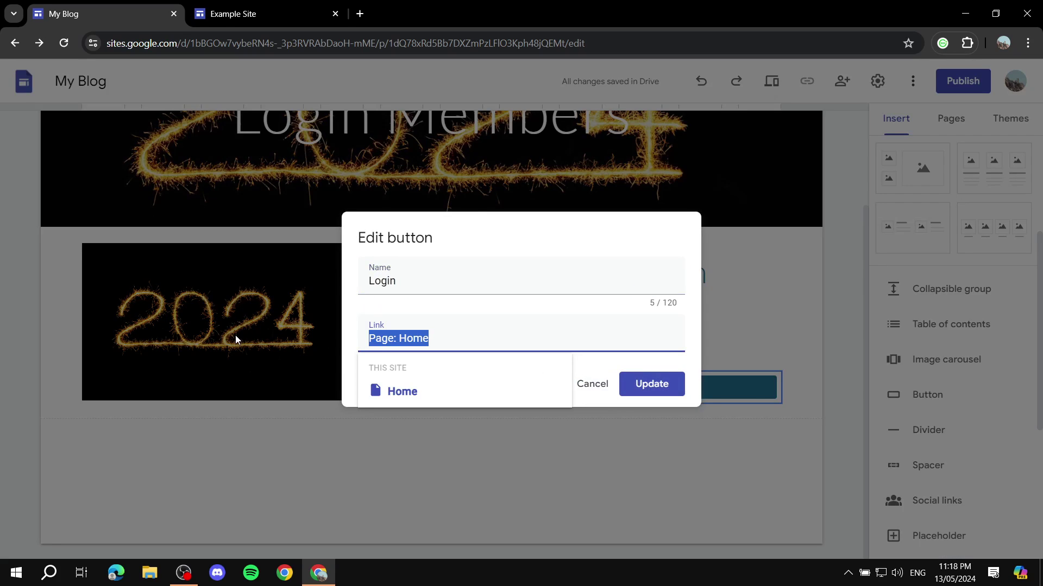
key("ctrl+v")
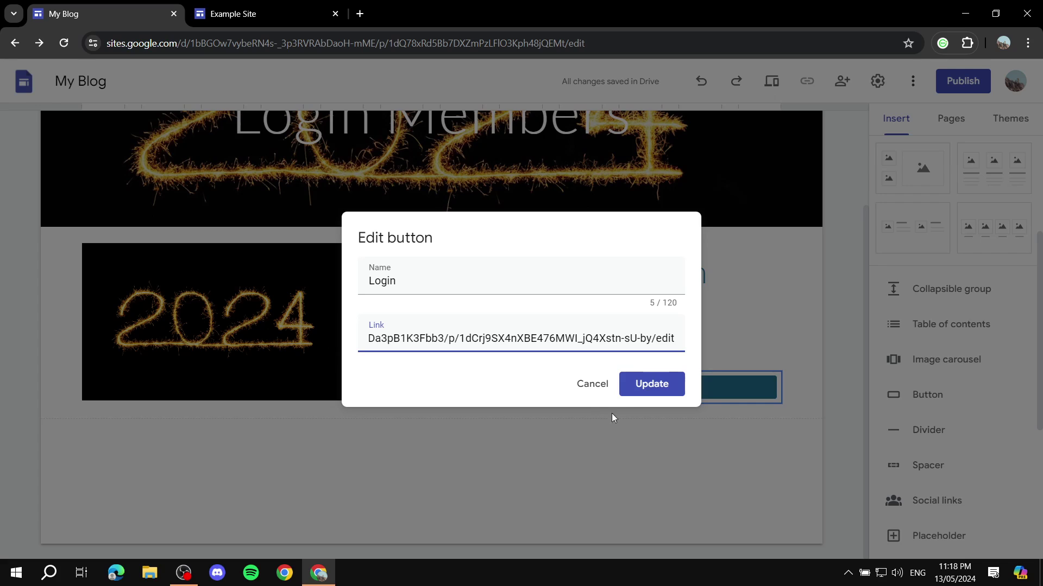
left_click(651, 383)
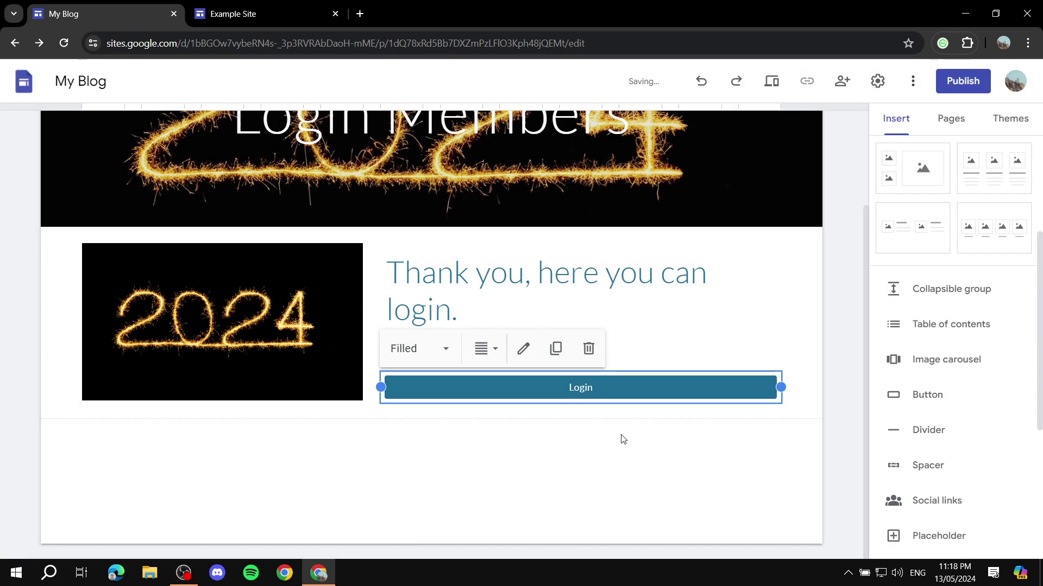
left_click(515, 455)
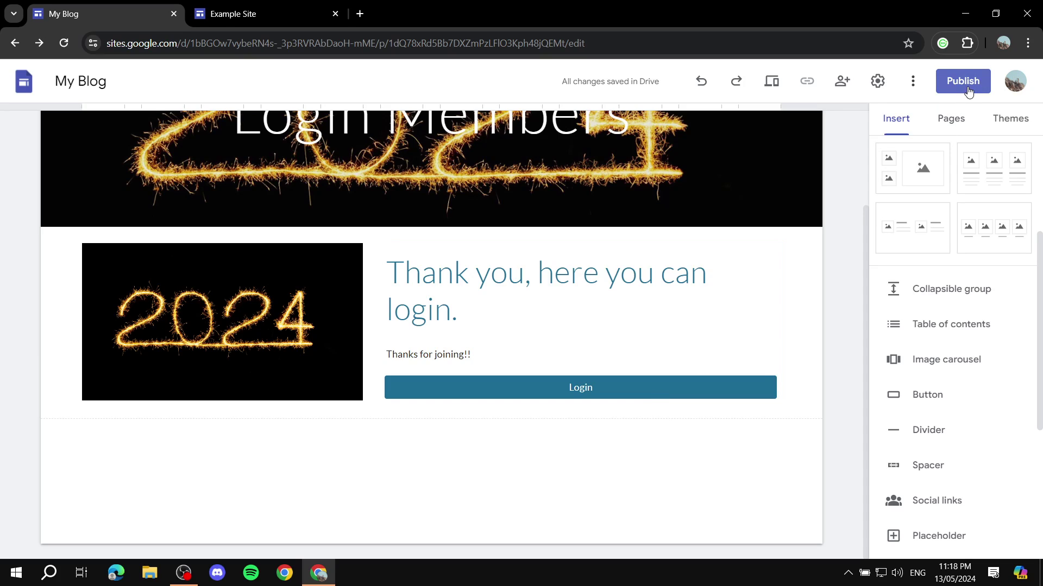
scroll(529, 253, "up", 3)
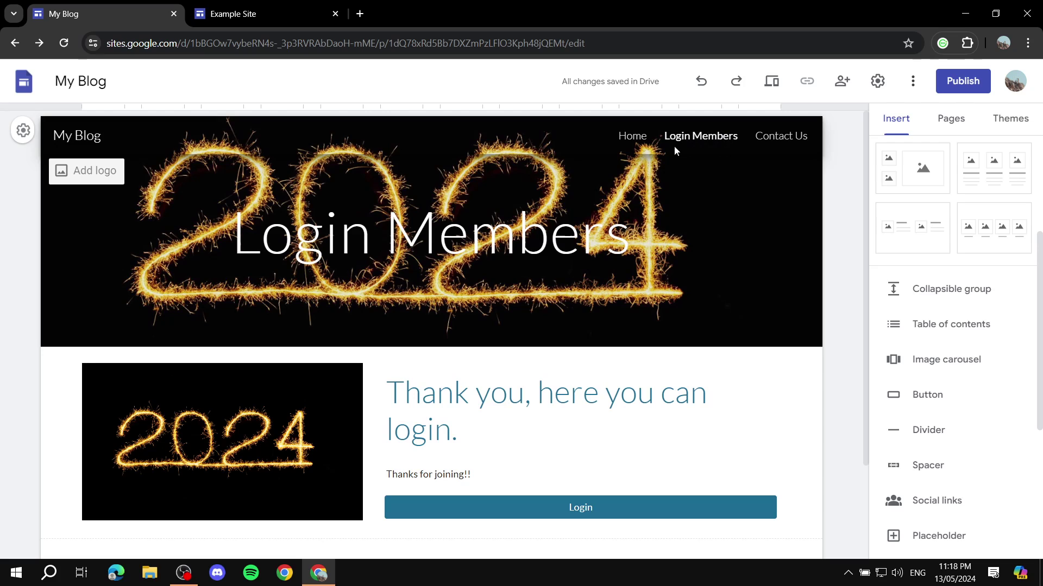
Hide the Membership page from navigation in Example Site and return to the My Blog site.
left_click(227, 6)
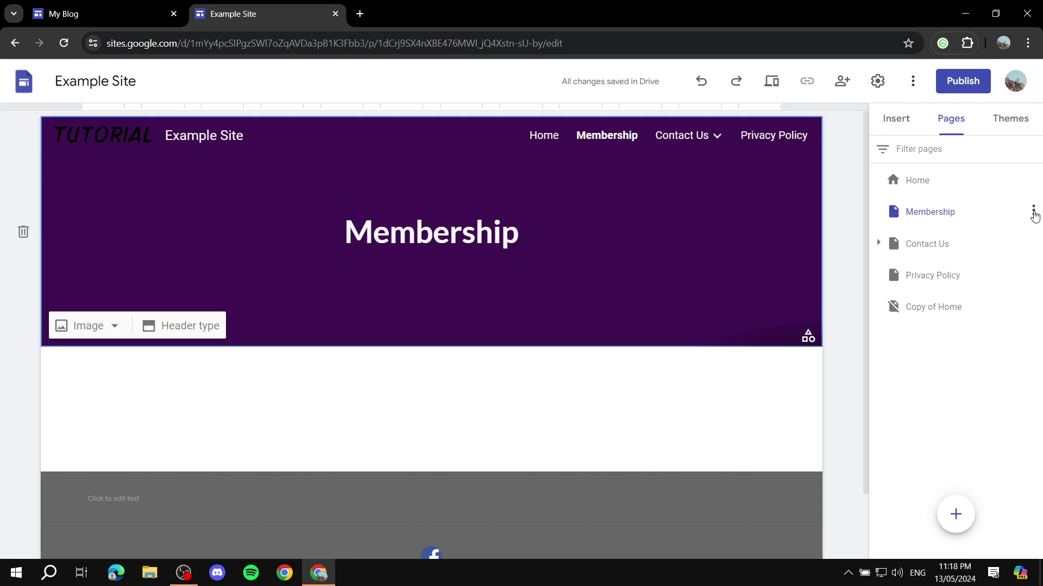
left_click(1032, 212)
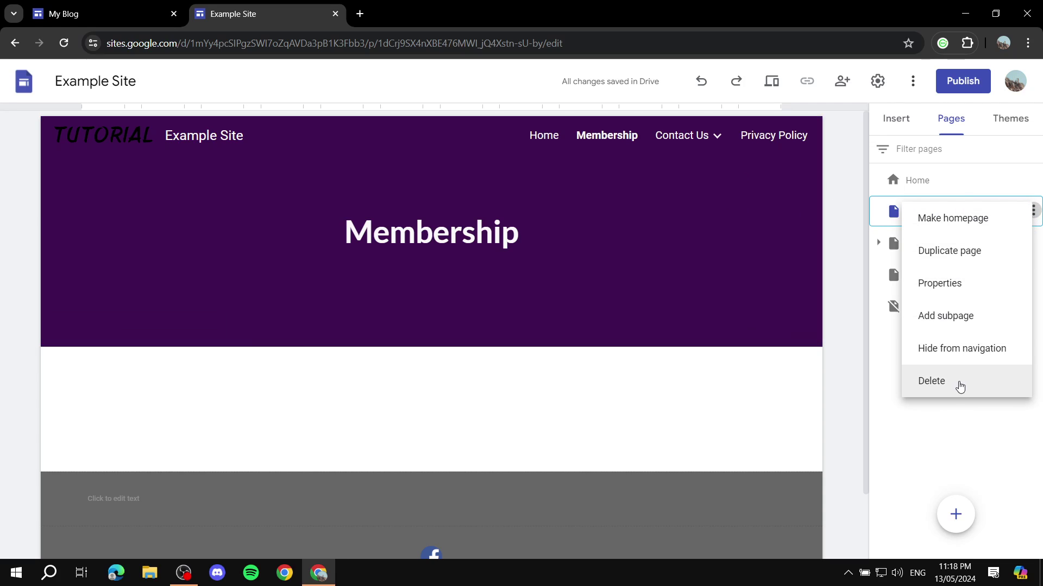
left_click(962, 353)
left_click(111, 12)
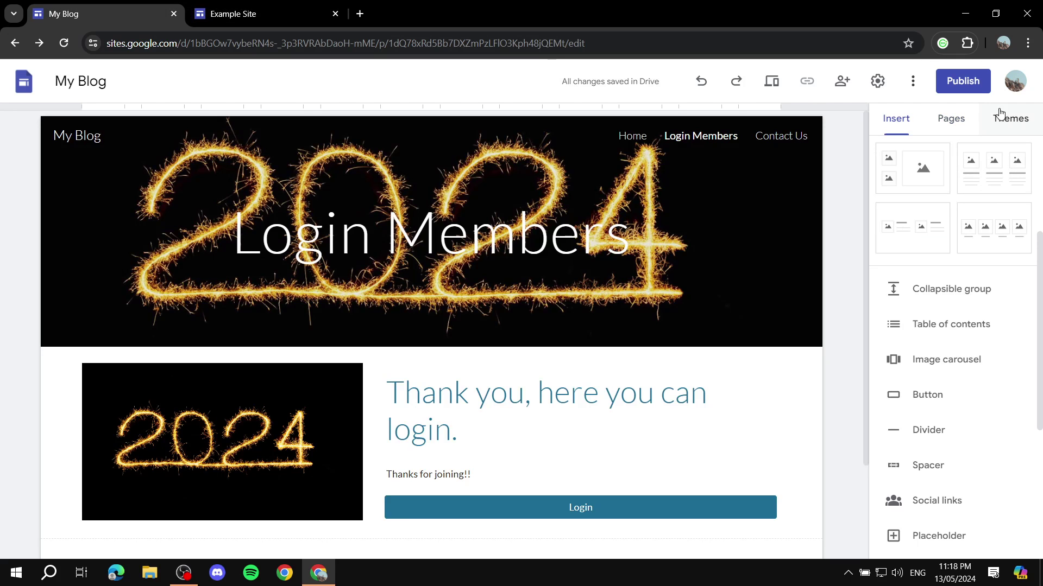
Hide the Login Members page of My Blog from the site navigation.
left_click(966, 128)
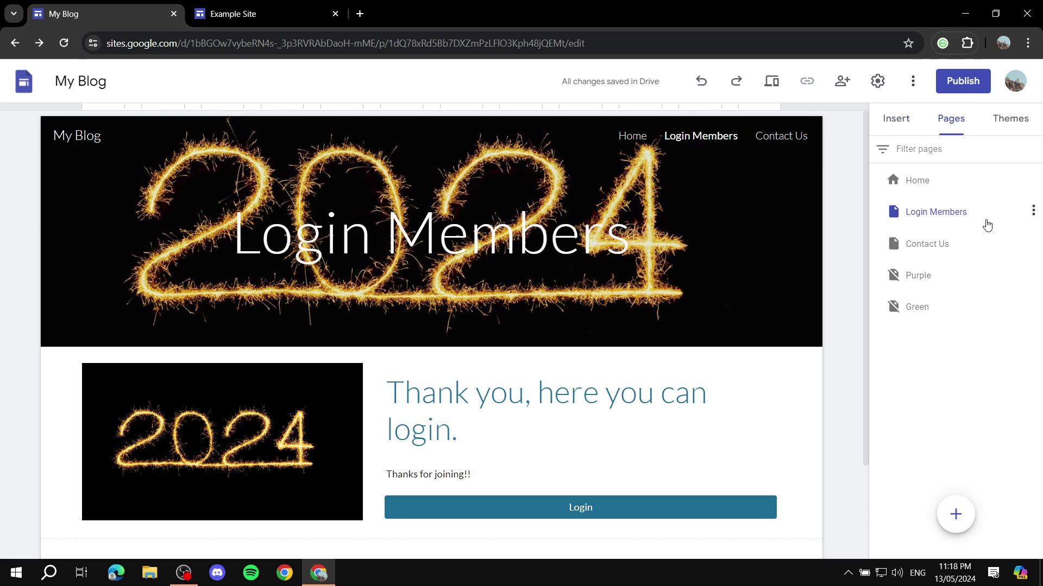
left_click(1032, 210)
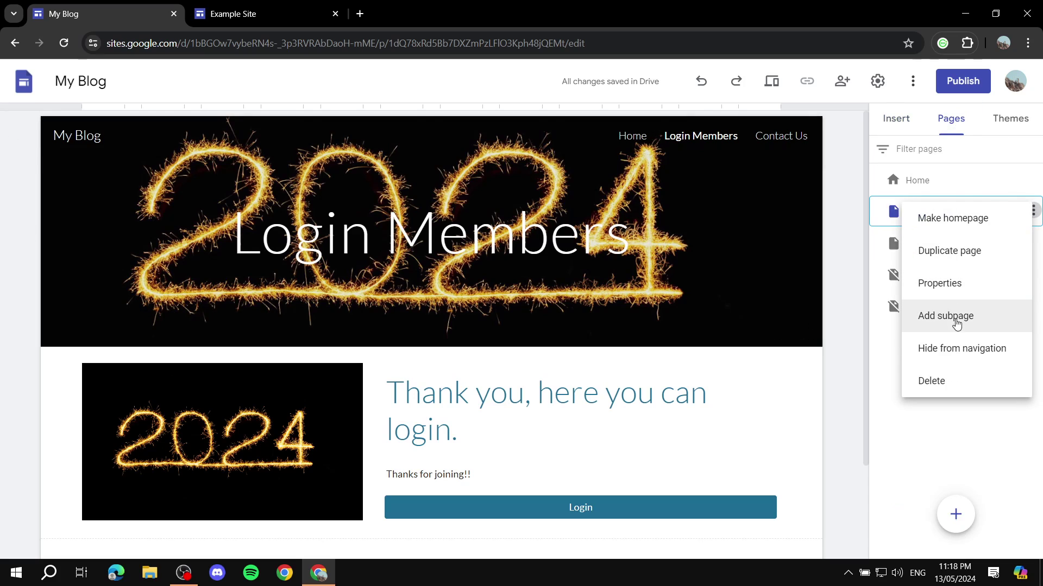
left_click(959, 352)
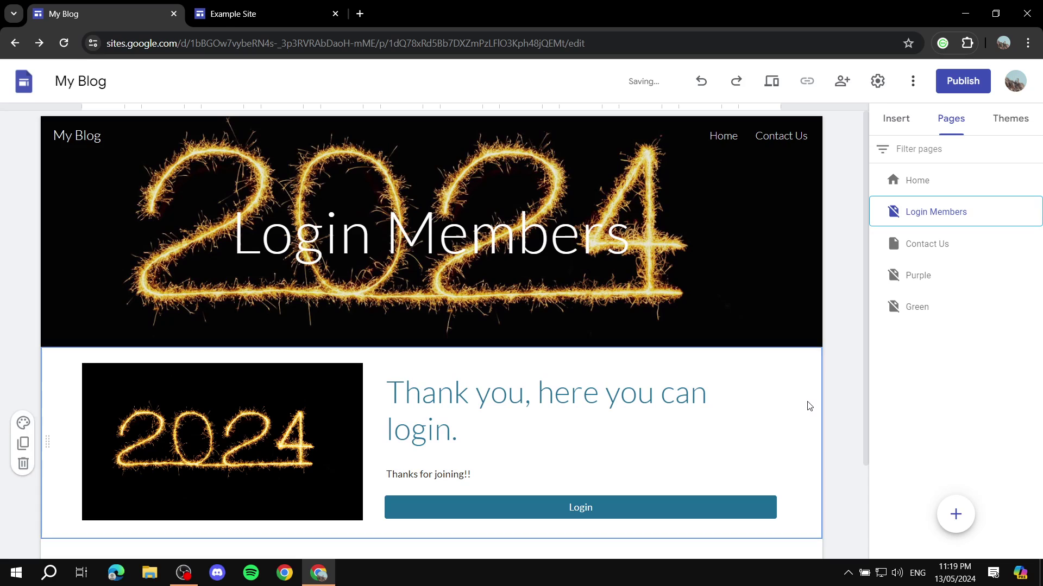
Review My Blog's Login Members page alongside Example Site's Membership page, examining the title, welcome text and Login button.
scroll(728, 351, "down", 2)
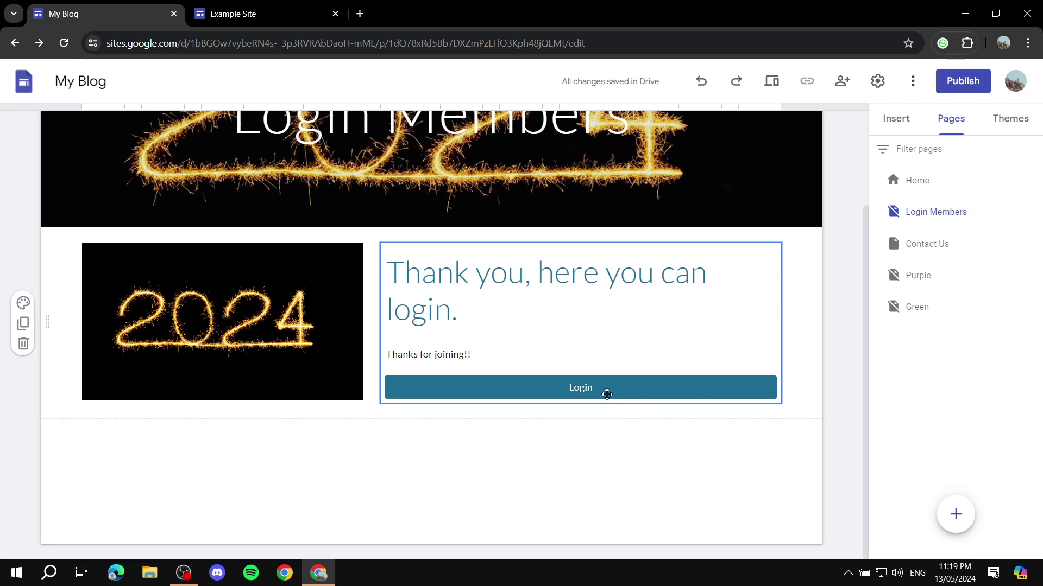
key("ctrl+Tab")
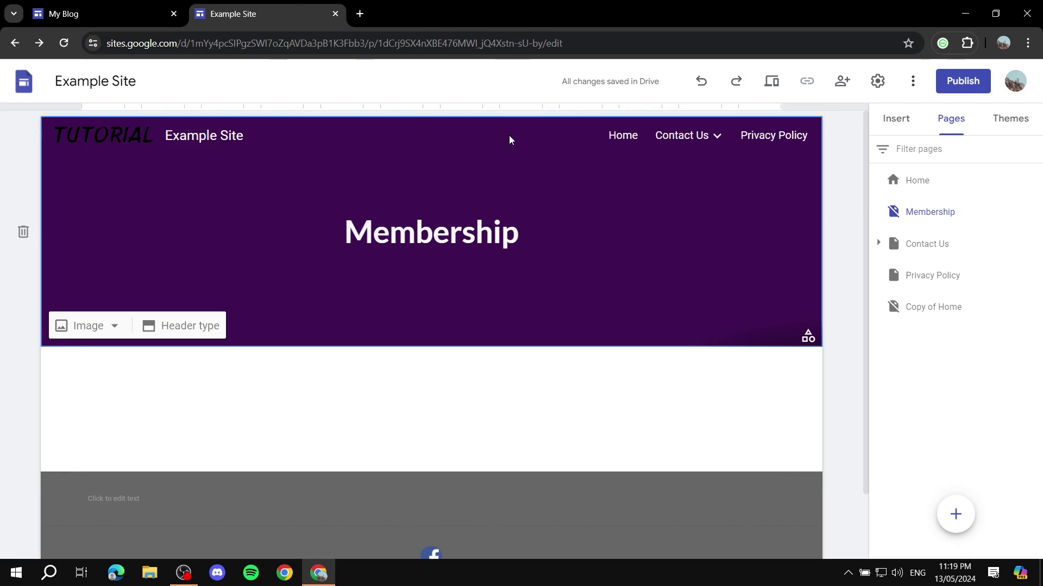
scroll(549, 289, "down", 1)
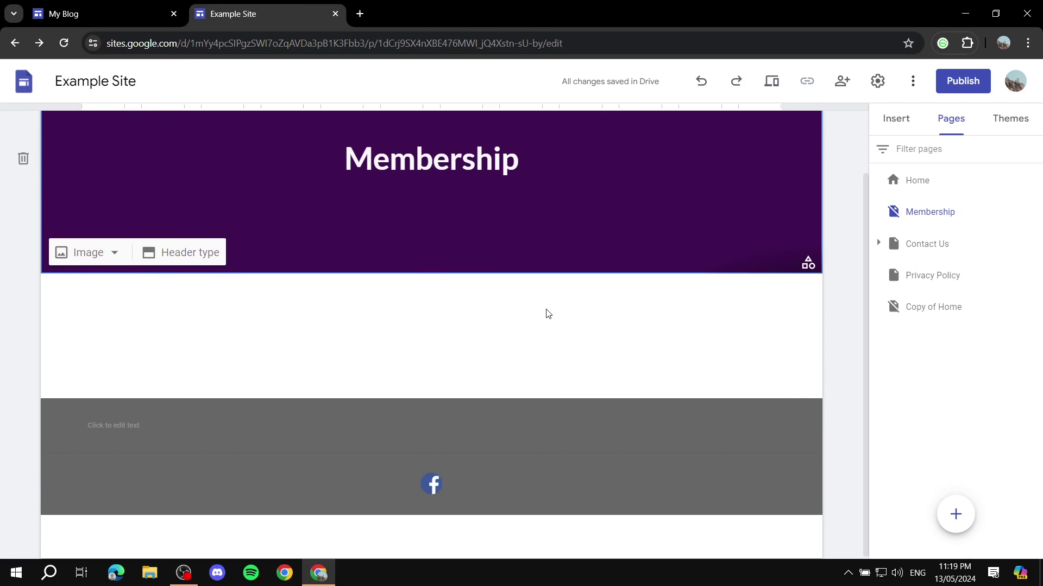
scroll(547, 312, "up", 1)
left_click(149, 8)
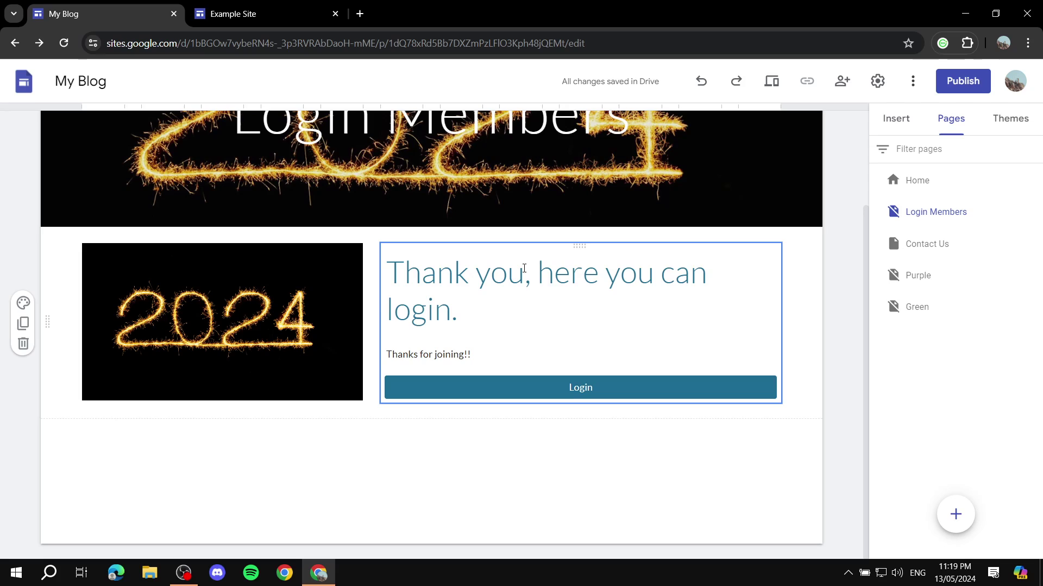
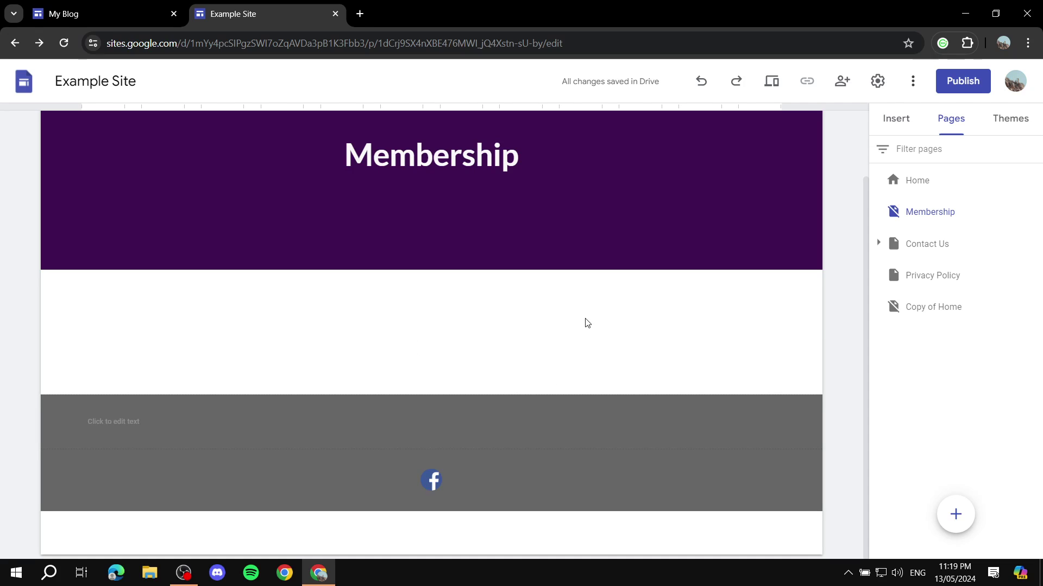
scroll(380, 304, "up", 2)
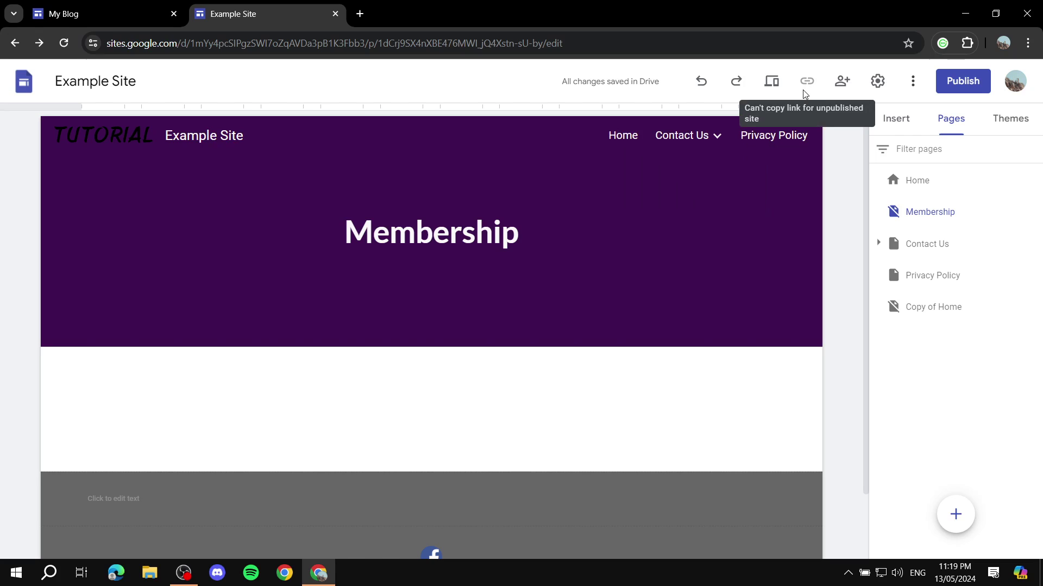
left_click(102, 7)
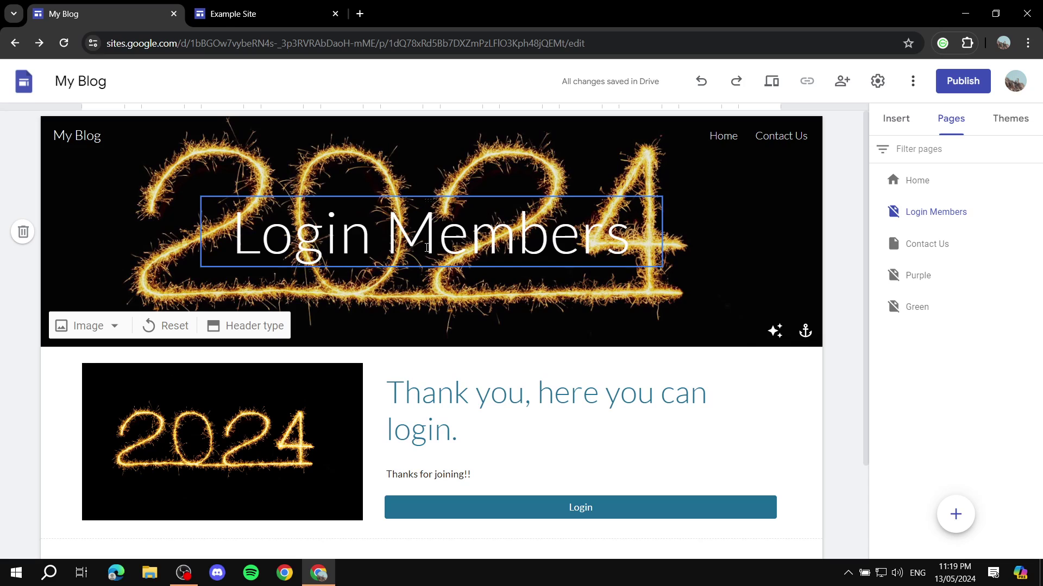
left_click_drag(232, 242, 658, 242)
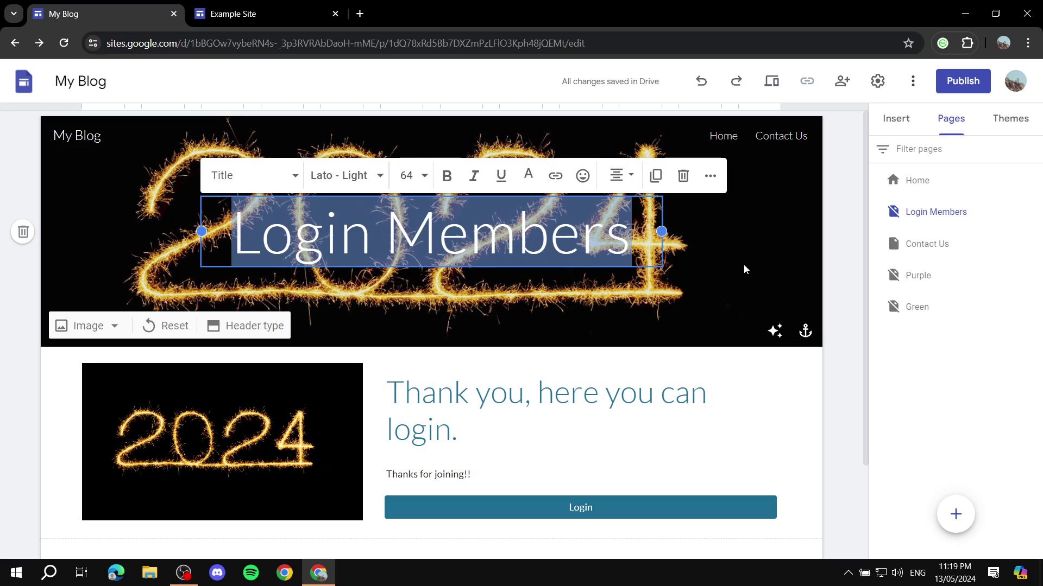
left_click(690, 380)
scroll(409, 369, "down", 2)
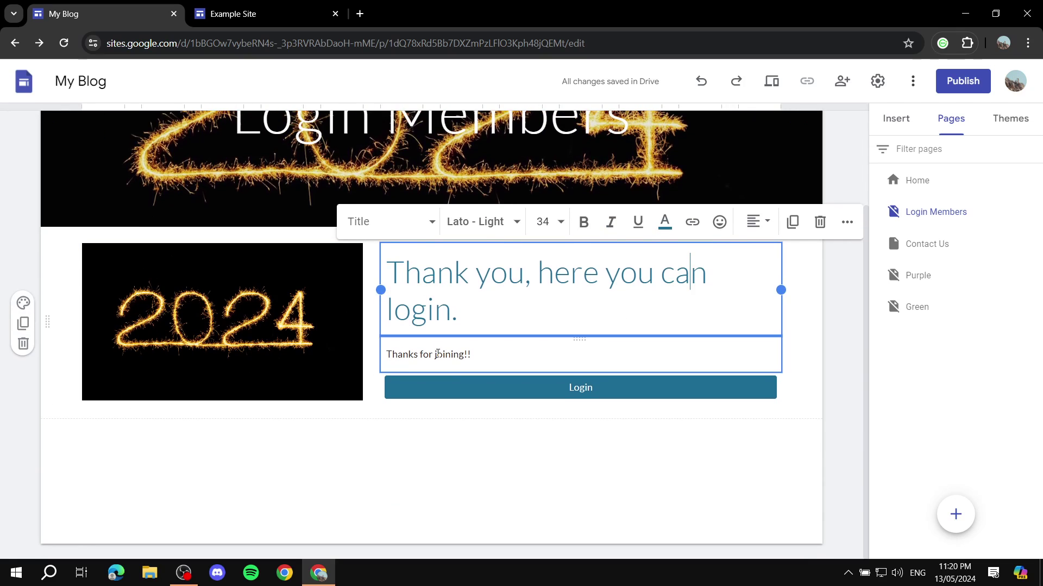
left_click(530, 366)
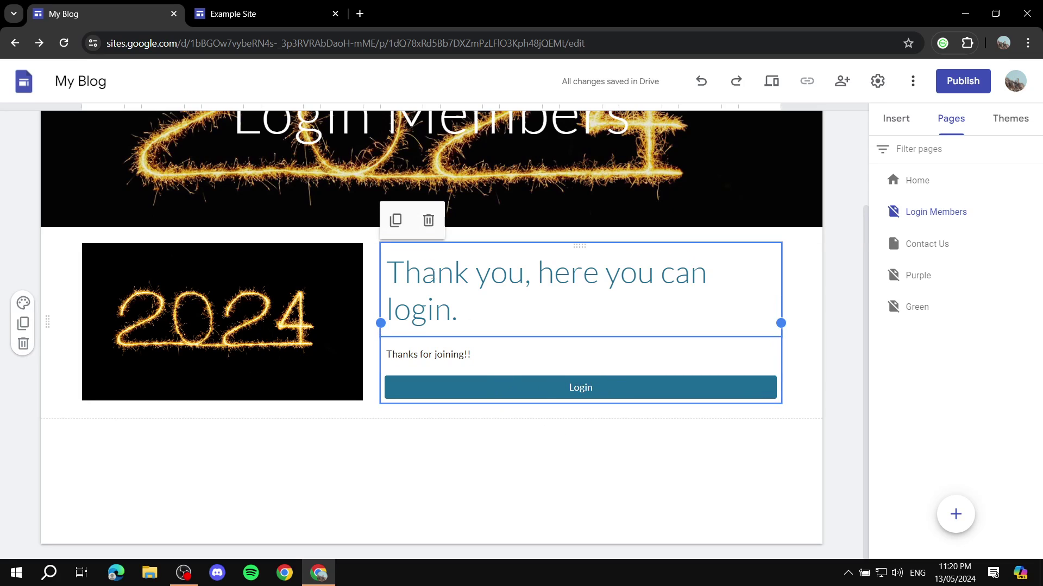
Switch to Example Site, look over its Membership page and publish the site to the web.
left_click(260, 5)
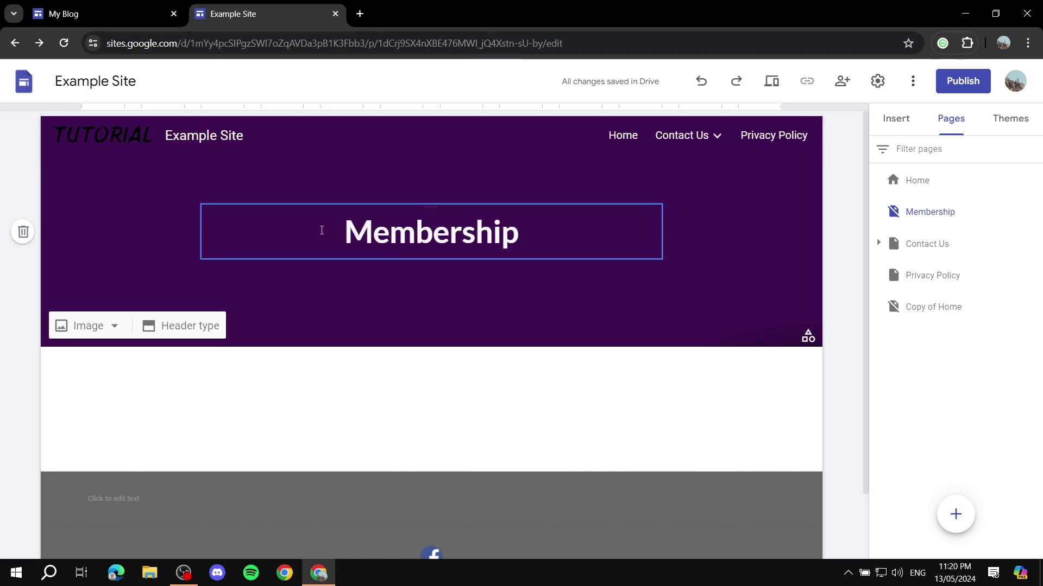
scroll(468, 298, "down", 1)
scroll(456, 303, "up", 1)
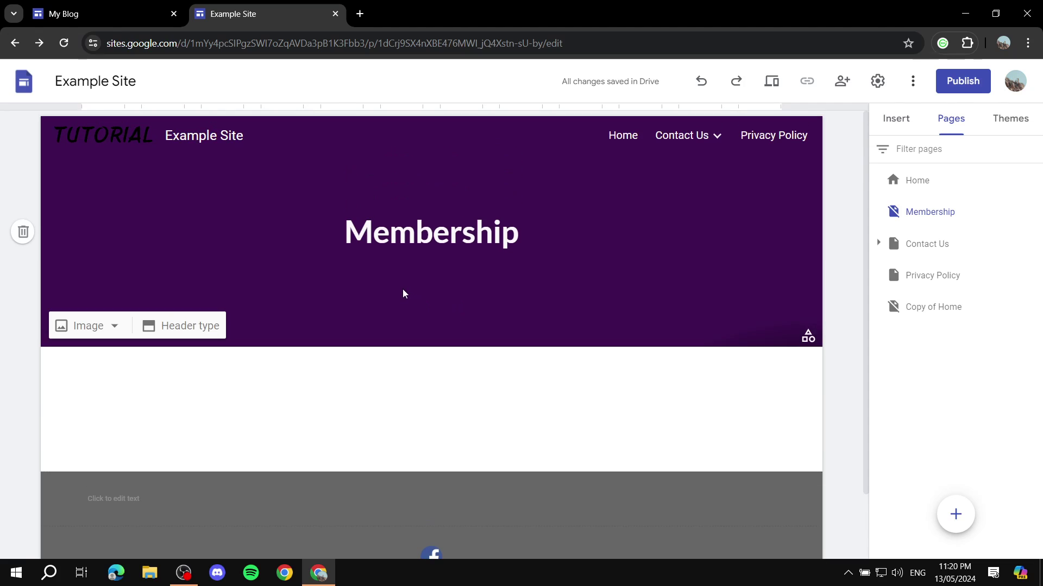
left_click(945, 78)
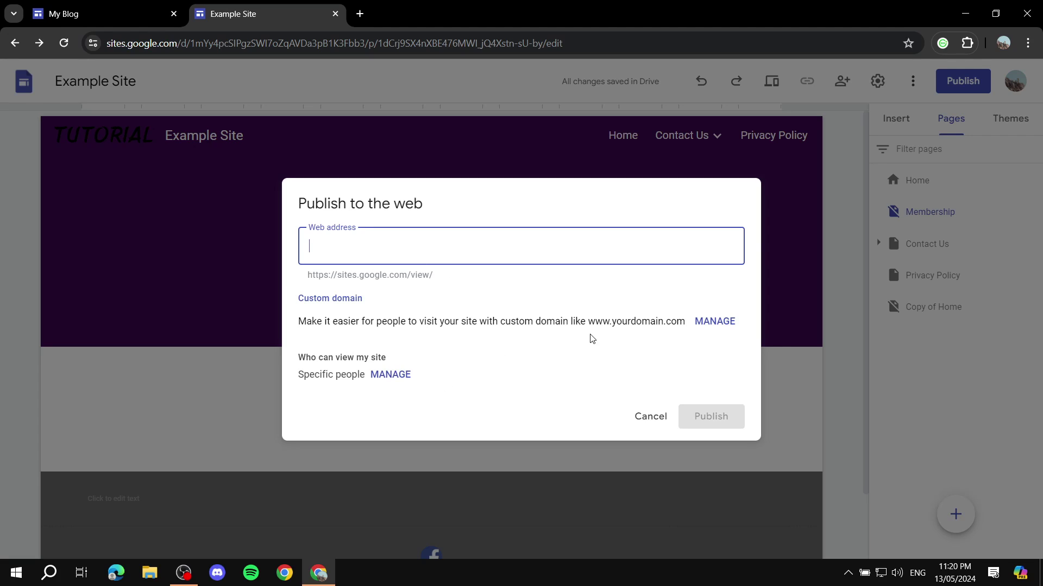
left_click(711, 416)
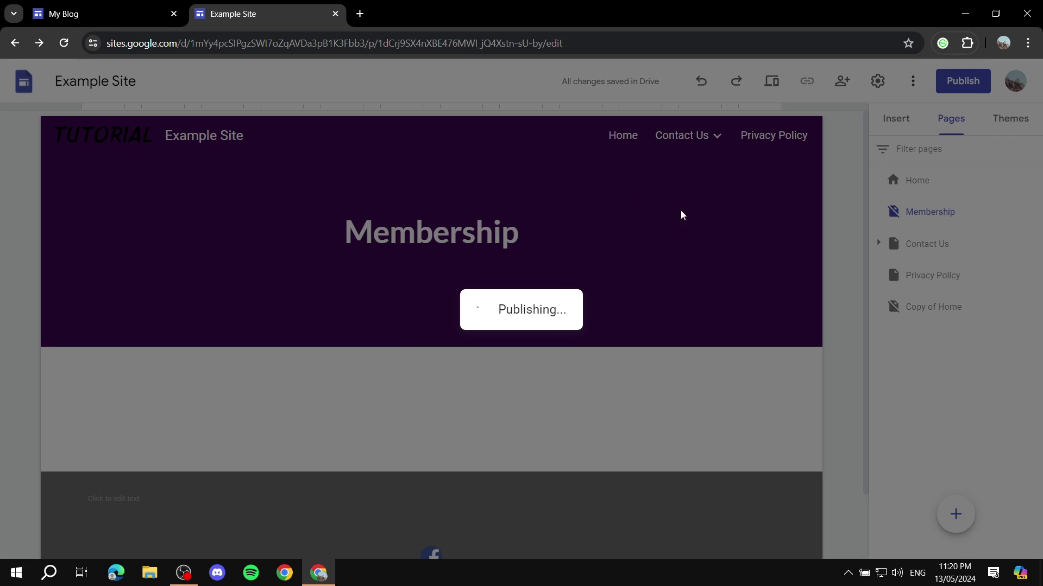
left_click(95, 13)
left_click(304, 13)
left_click(85, 10)
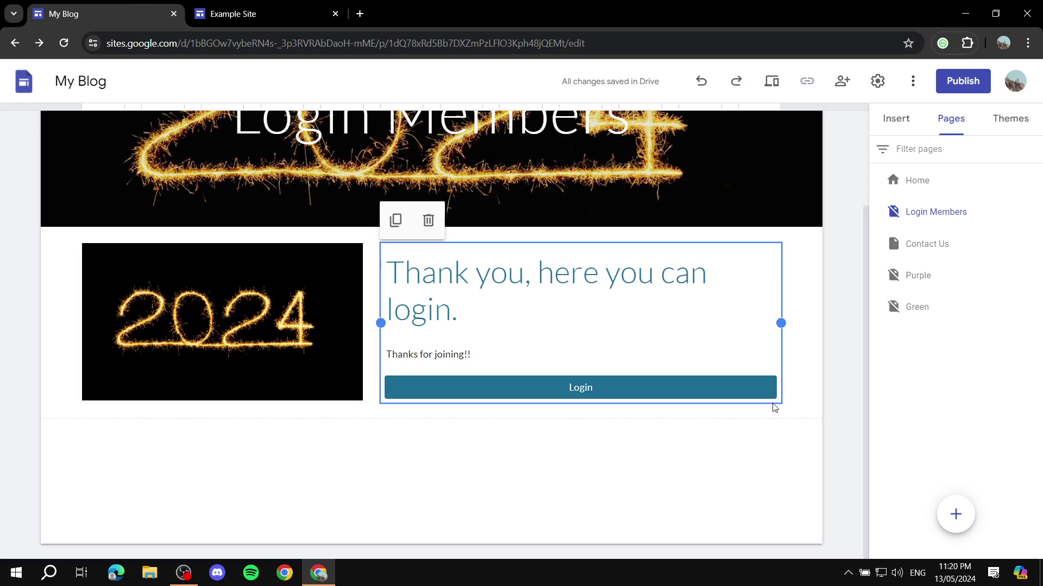
left_click(271, 12)
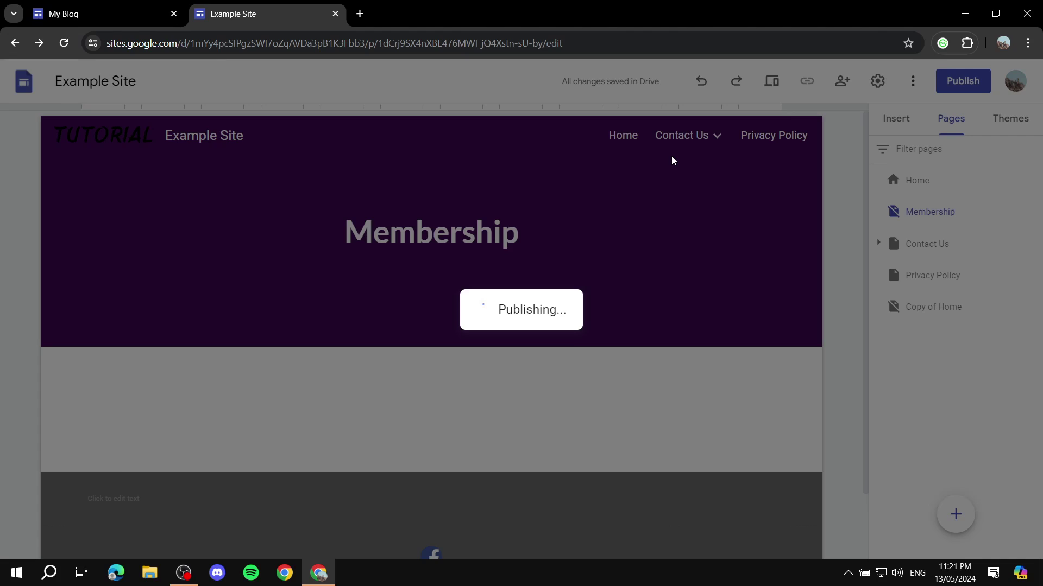
Switch to My Blog, look through its publishing options and check the general access in its sharing settings.
key("ctrl+shift+Tab")
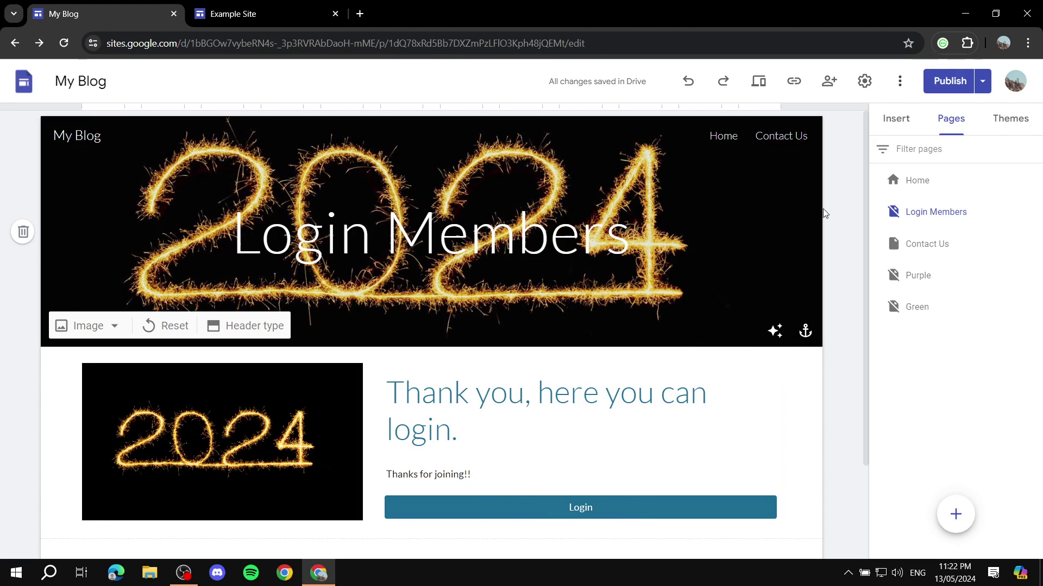
left_click(982, 83)
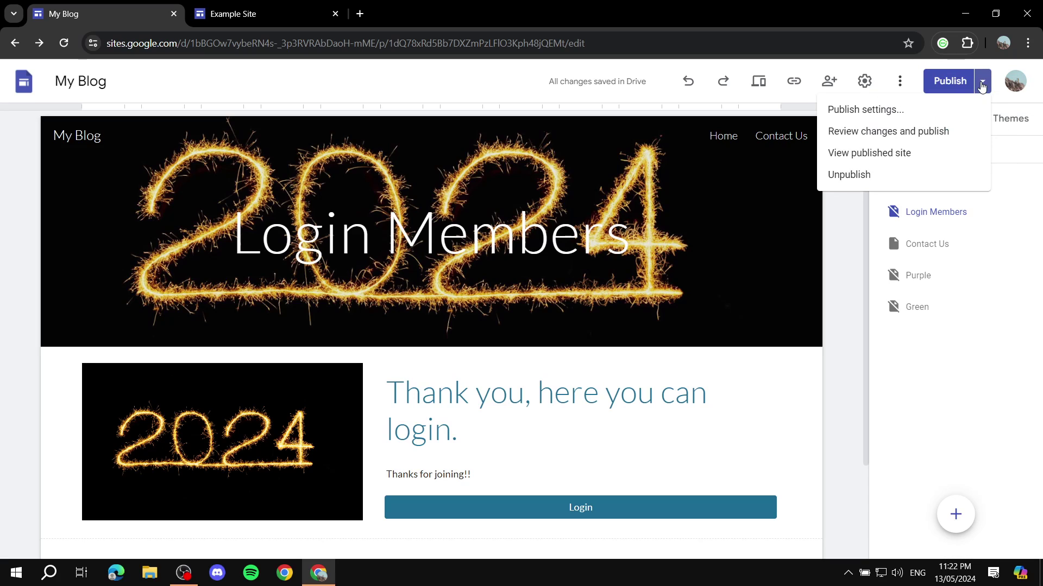
left_click(898, 81)
left_click(899, 82)
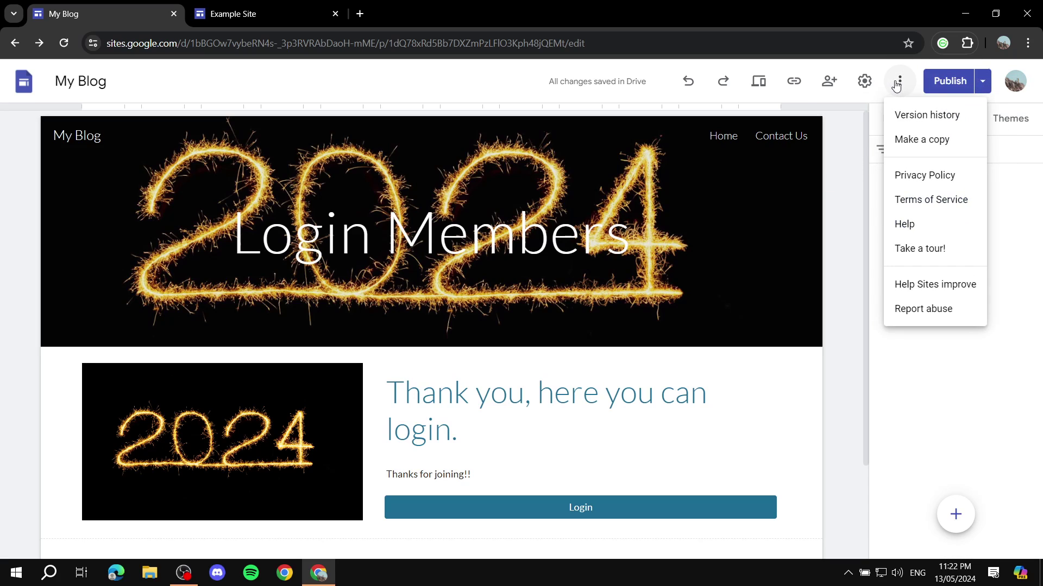
left_click(896, 84)
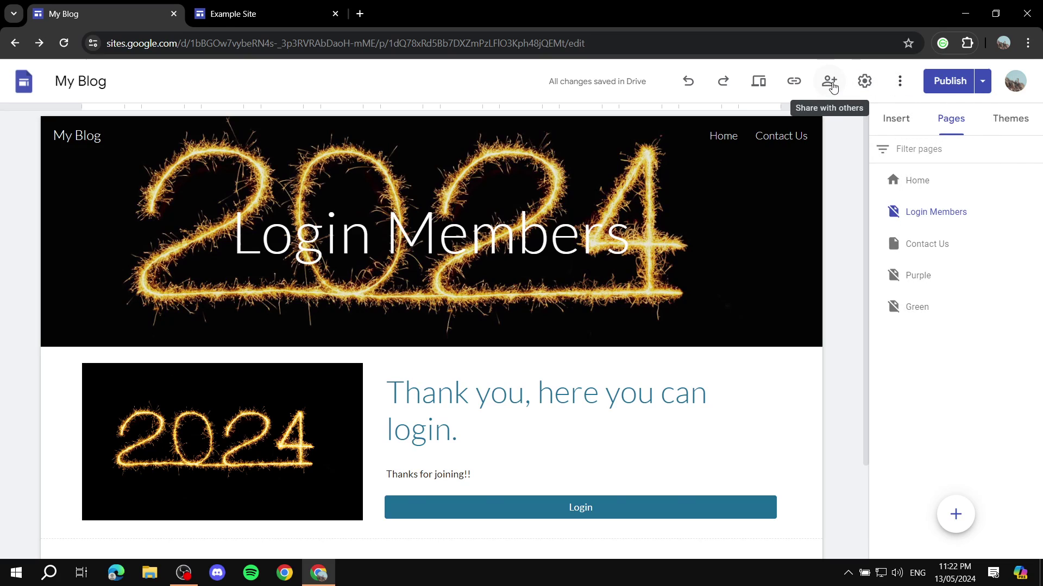
left_click(831, 84)
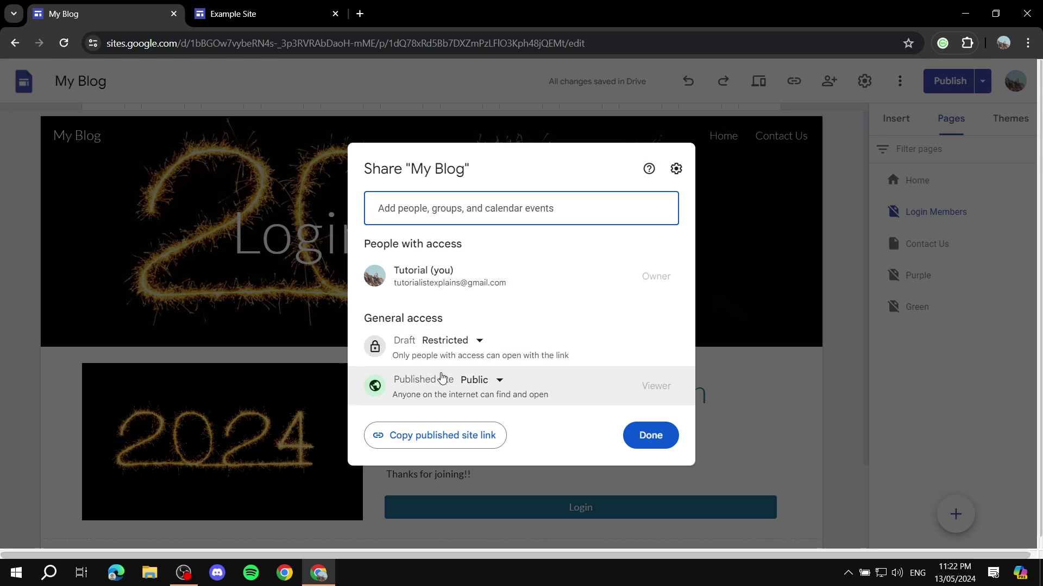
left_click(773, 320)
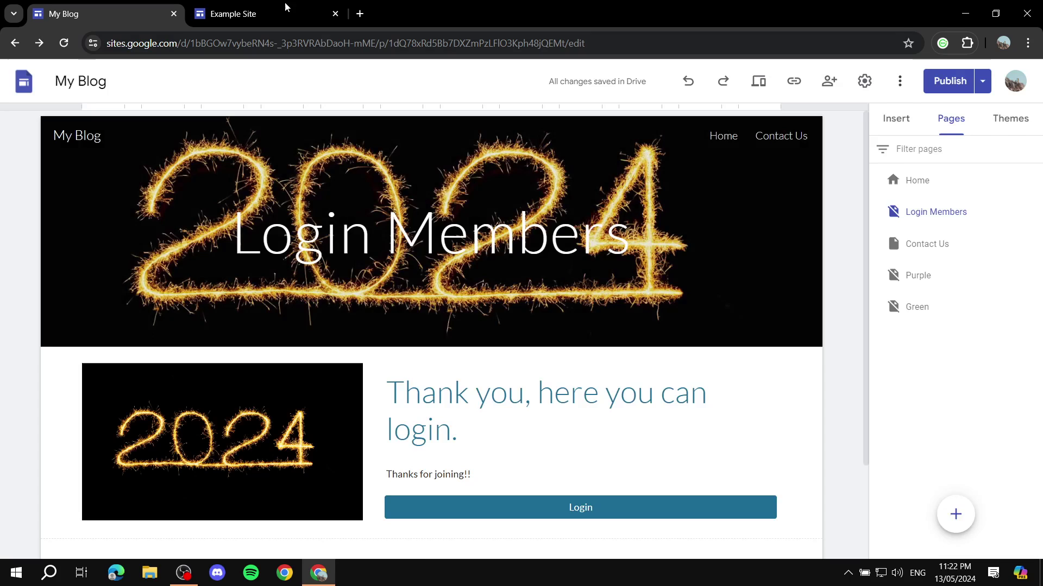
Switch to Example Site and open its sharing settings to check who has access, closing them without changes.
left_click(298, 16)
left_click(829, 81)
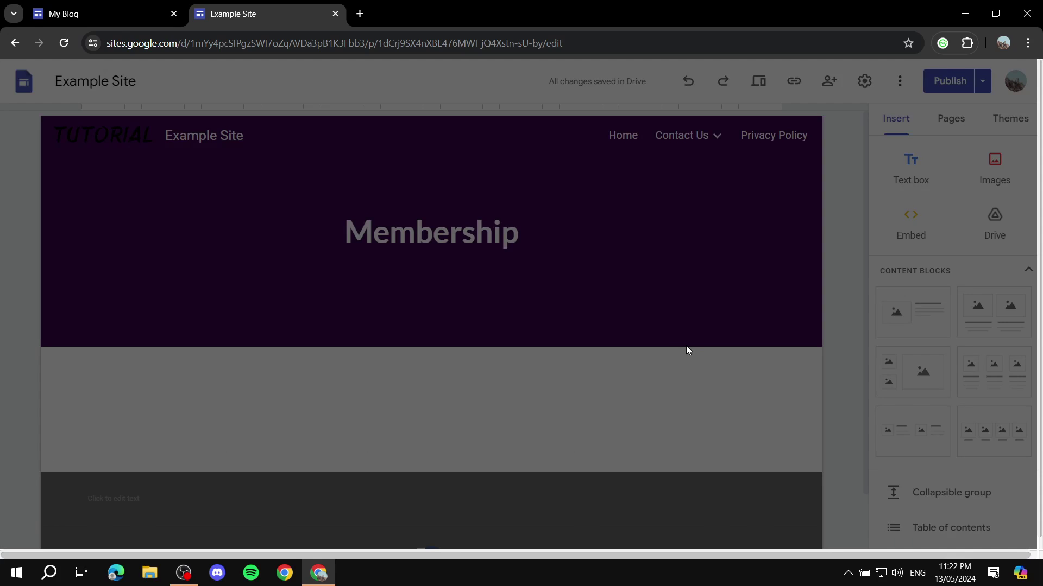
left_click(757, 322)
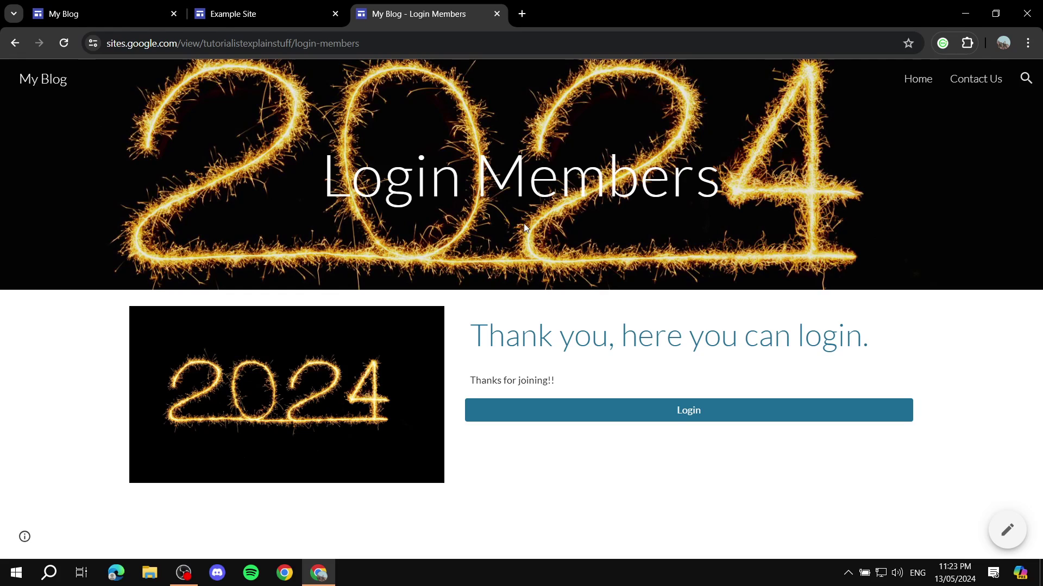
Test the Login button on My Blog's published Login Members page twice and close the Example Site tab it opens.
left_click_drag(305, 161, 725, 147)
left_click(843, 362)
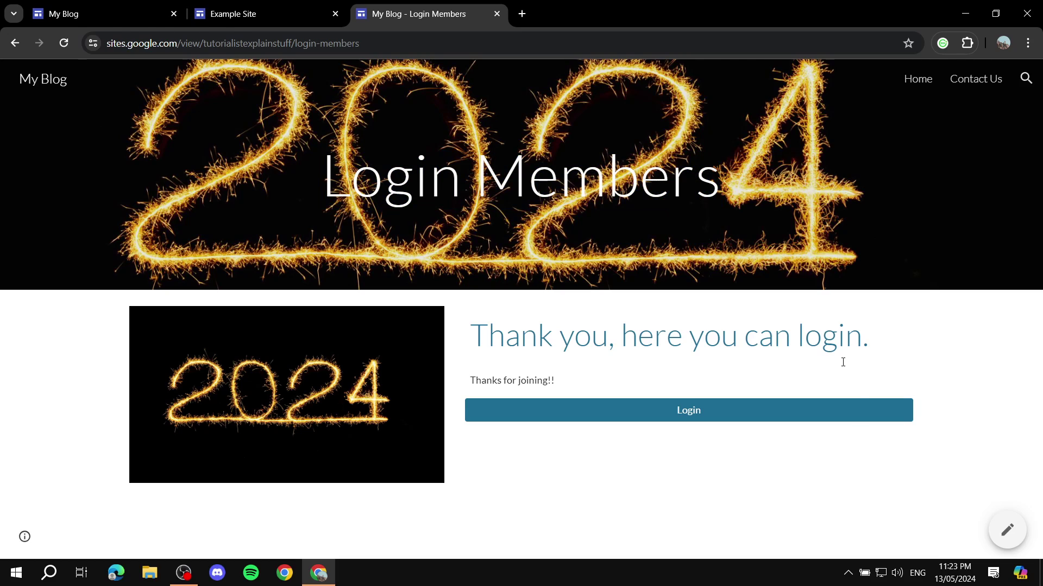
left_click(694, 413)
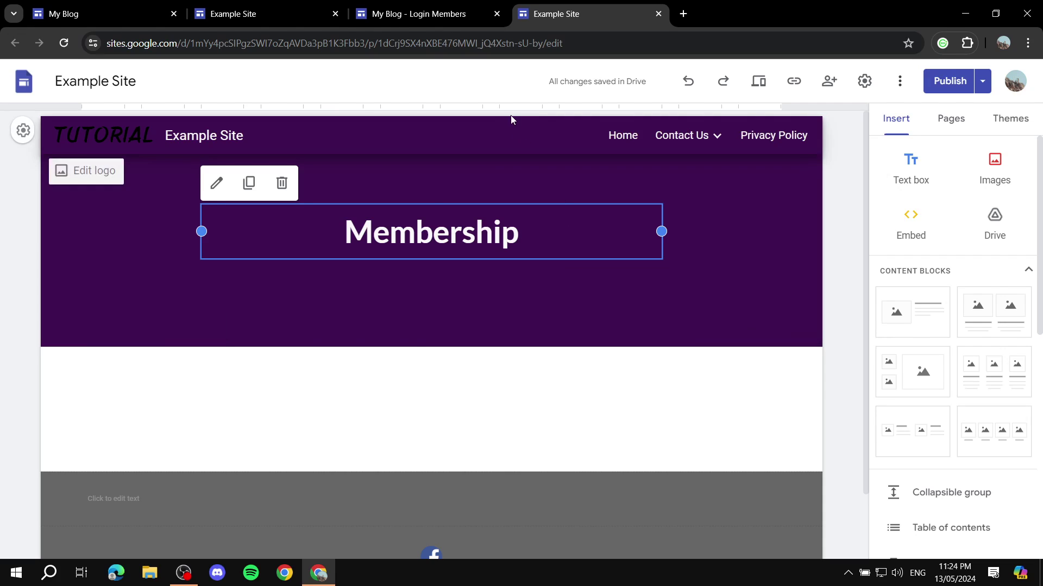
left_click(473, 111)
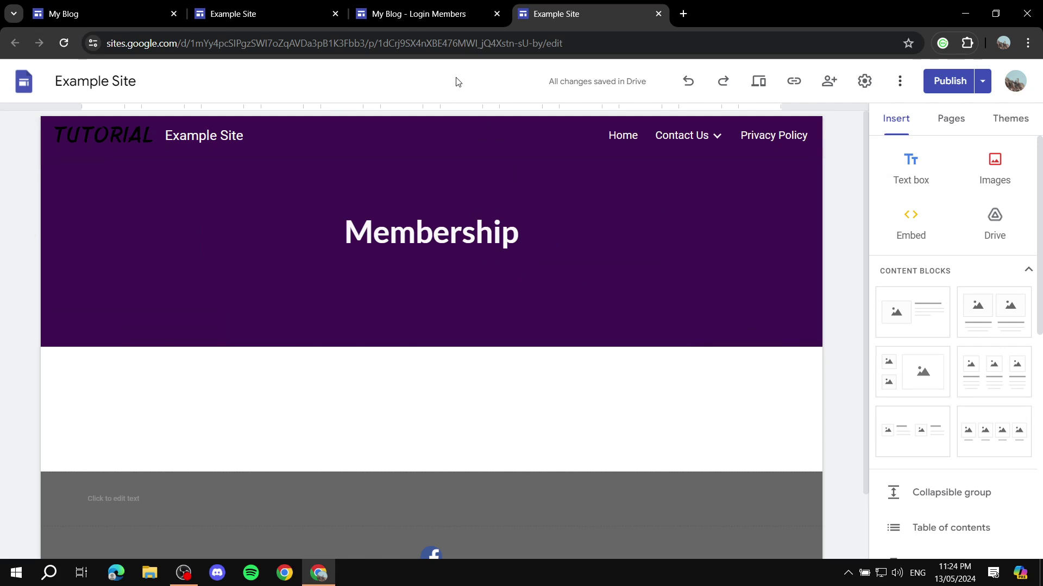
left_click(414, 12)
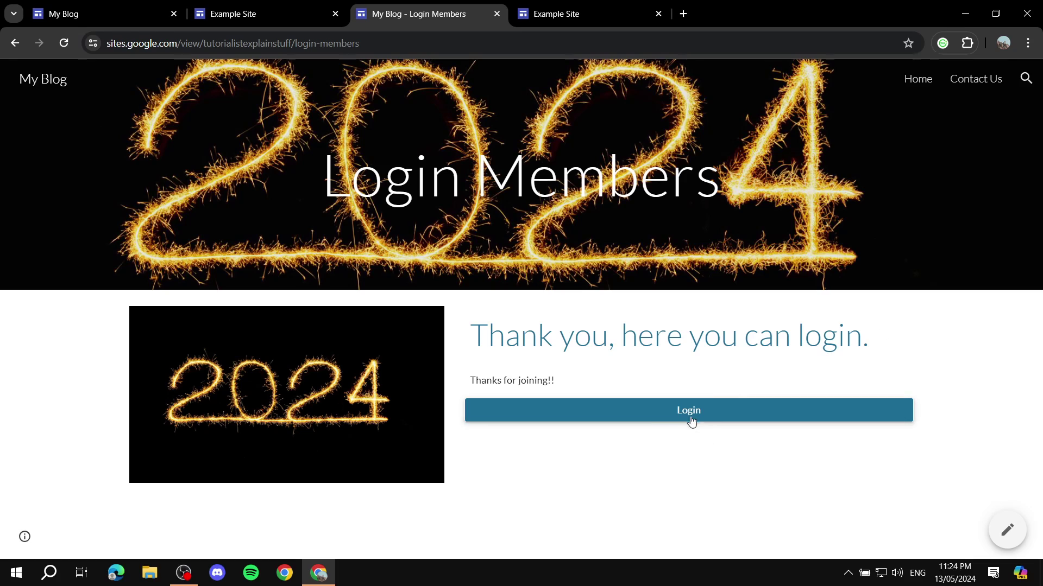
left_click(742, 405)
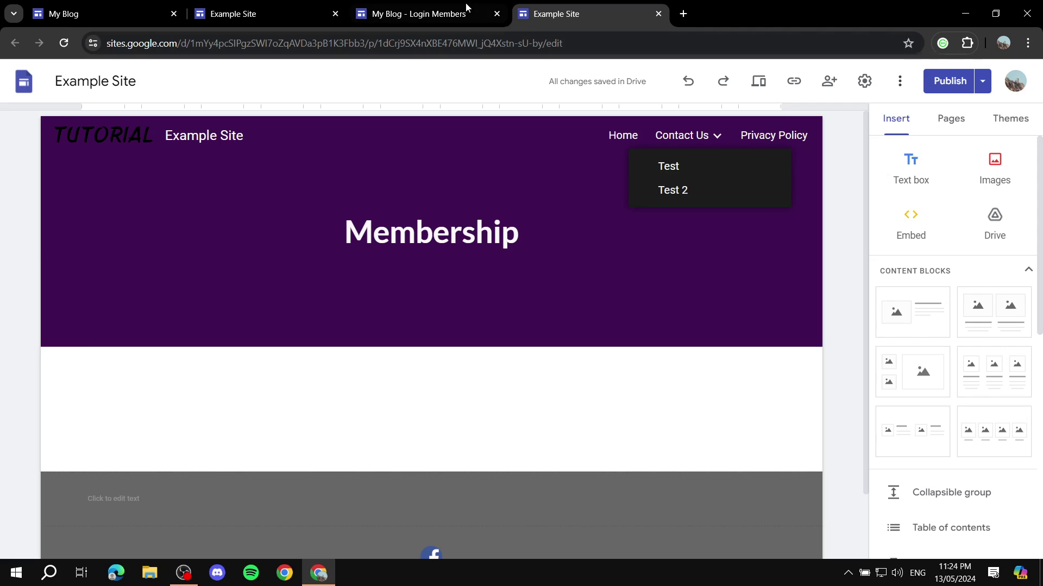
left_click(658, 14)
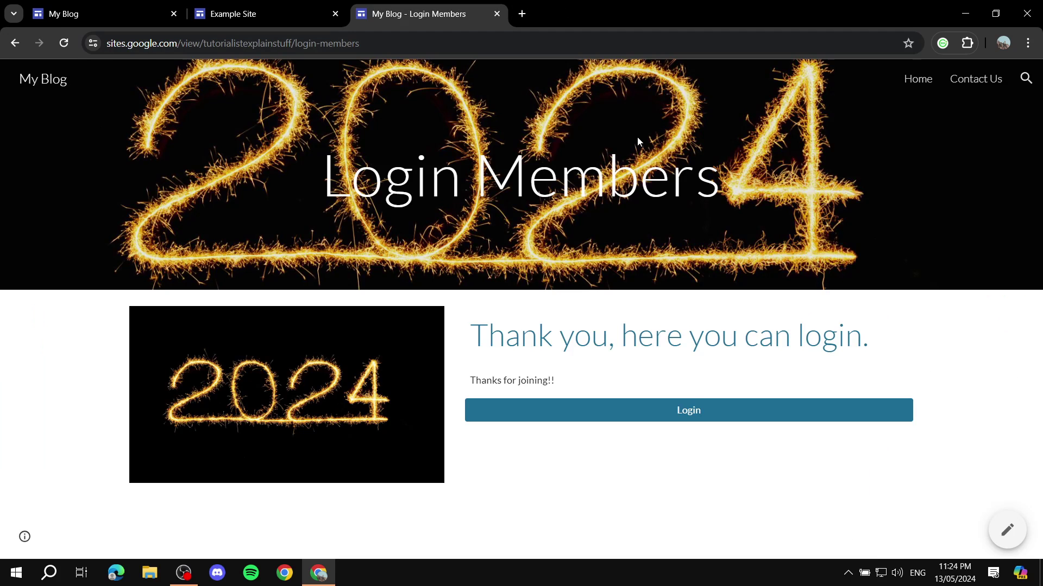
Return to the Example Site editor and look over the Membership page.
left_click(301, 12)
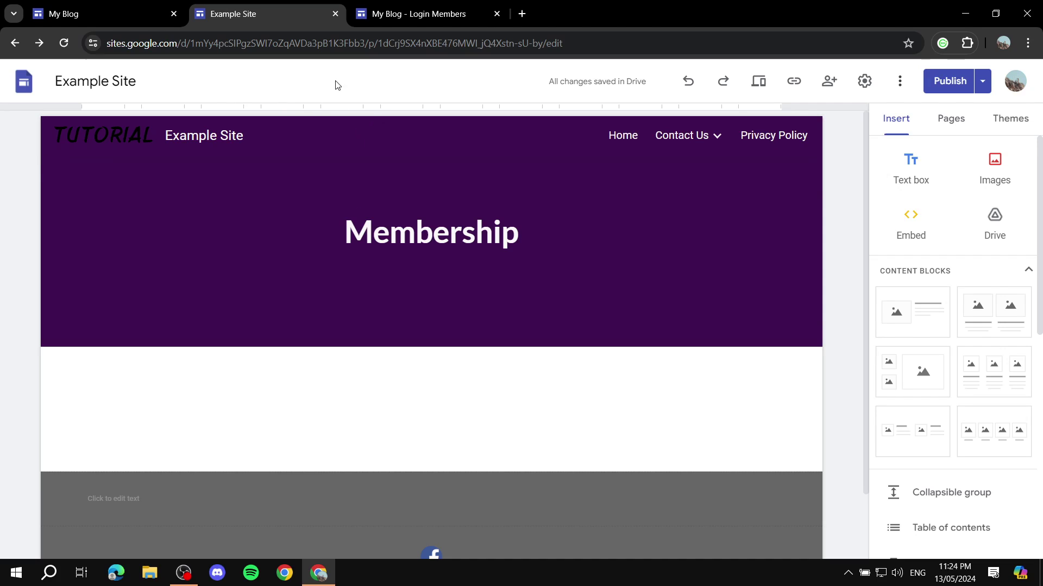
scroll(435, 222, "down", 1)
scroll(395, 236, "up", 1)
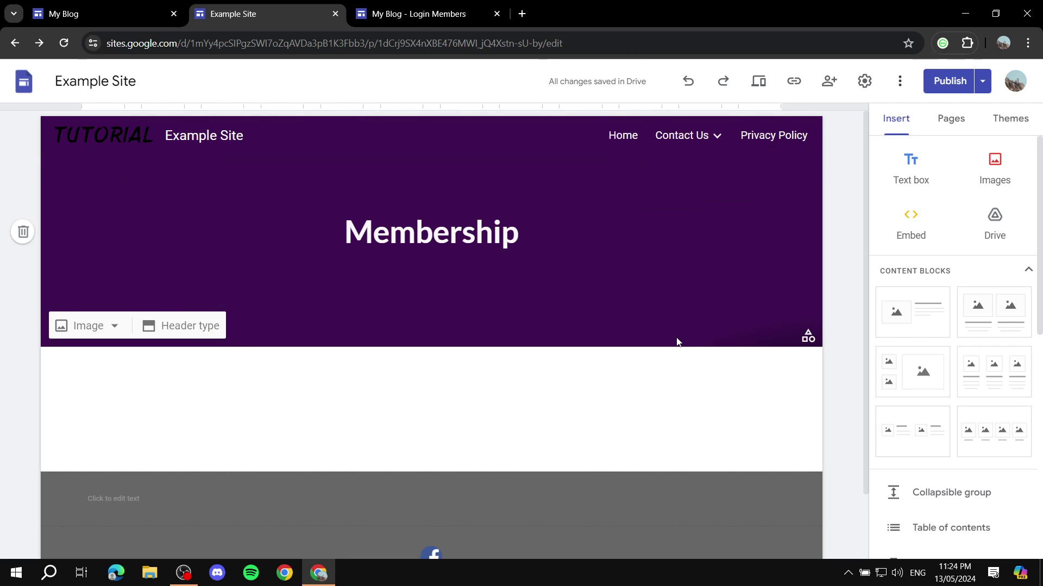
Open the Login button's settings on My Blog's Login Members page to check its link, look over the related site tabs, and cancel without changes.
left_click(139, 8)
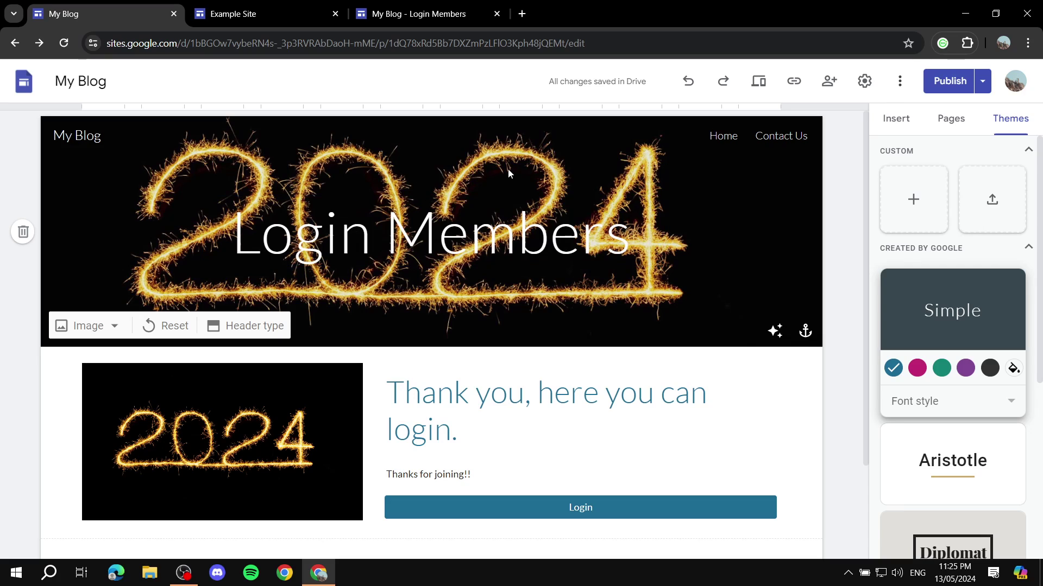
scroll(390, 233, "down", 2)
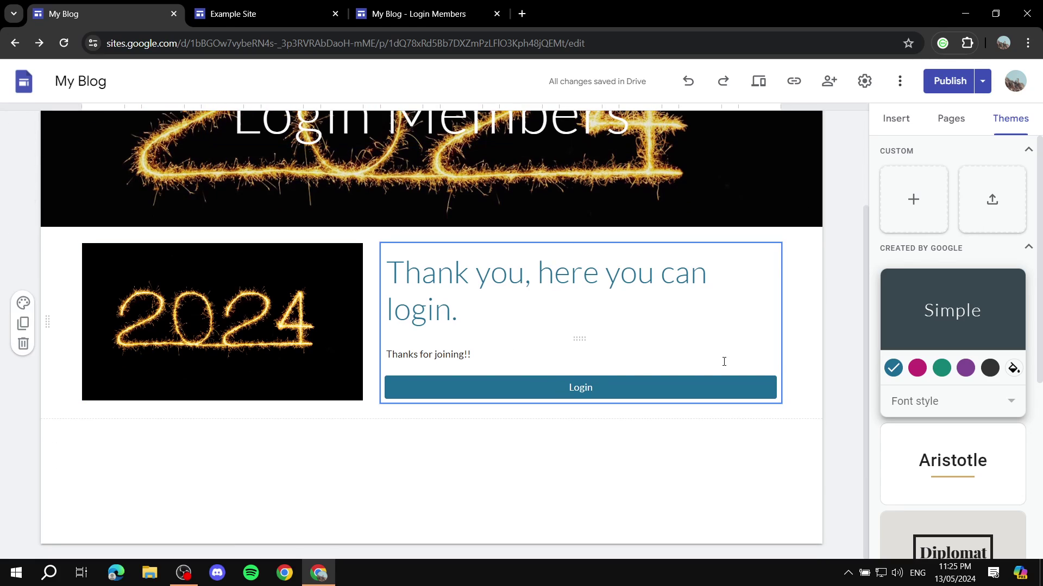
double_click(599, 387)
left_click(418, 14)
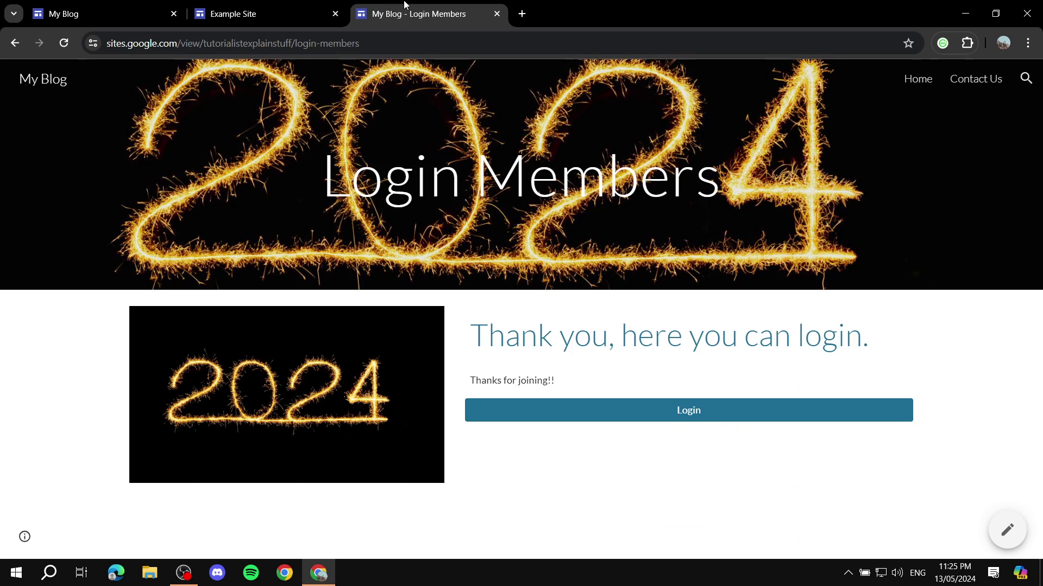
left_click(266, 14)
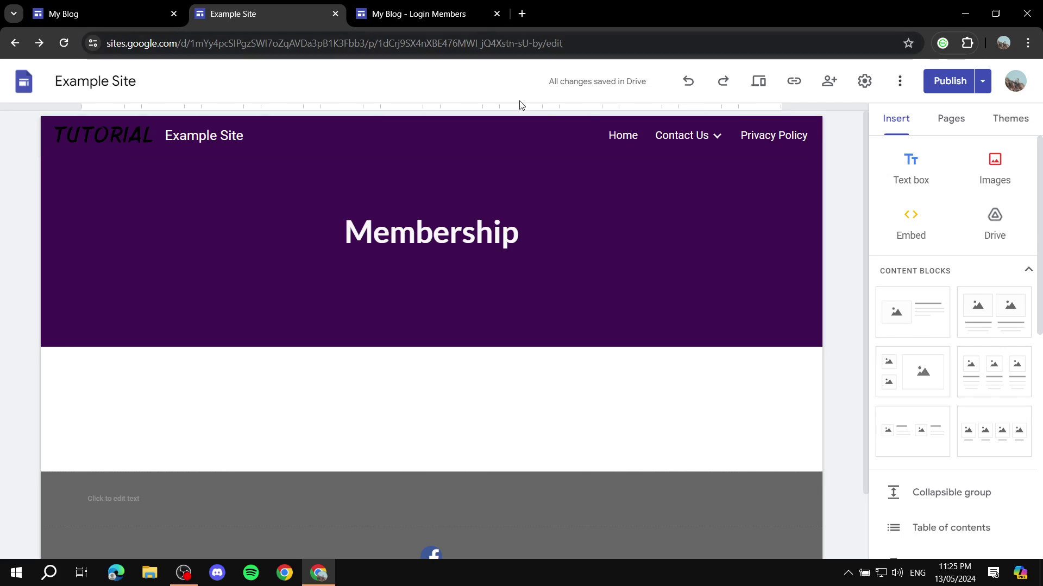
left_click(103, 13)
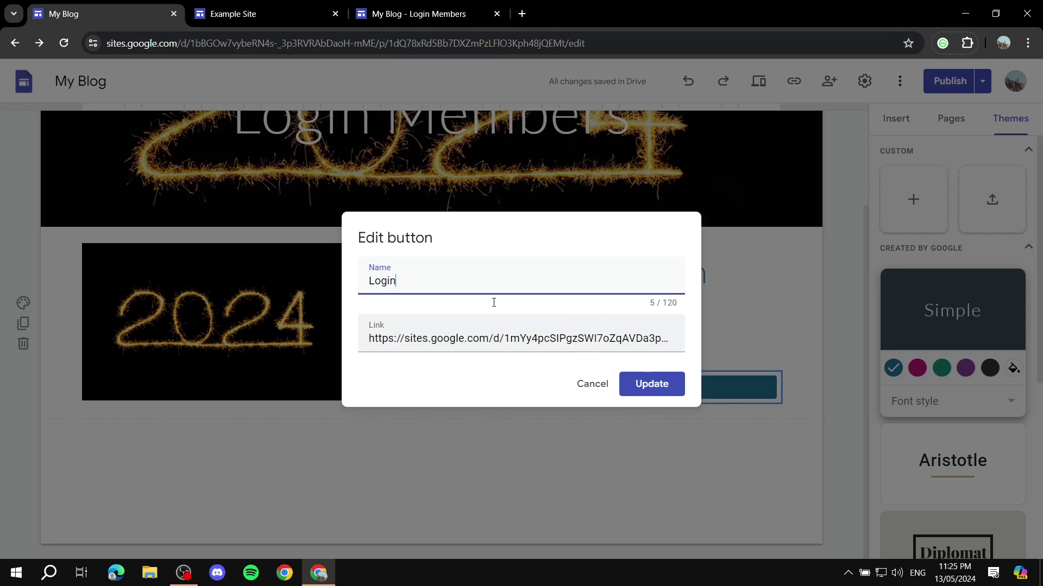
left_click(590, 386)
Test the Login button again on My Blog's published Login Members page.
left_click(434, 3)
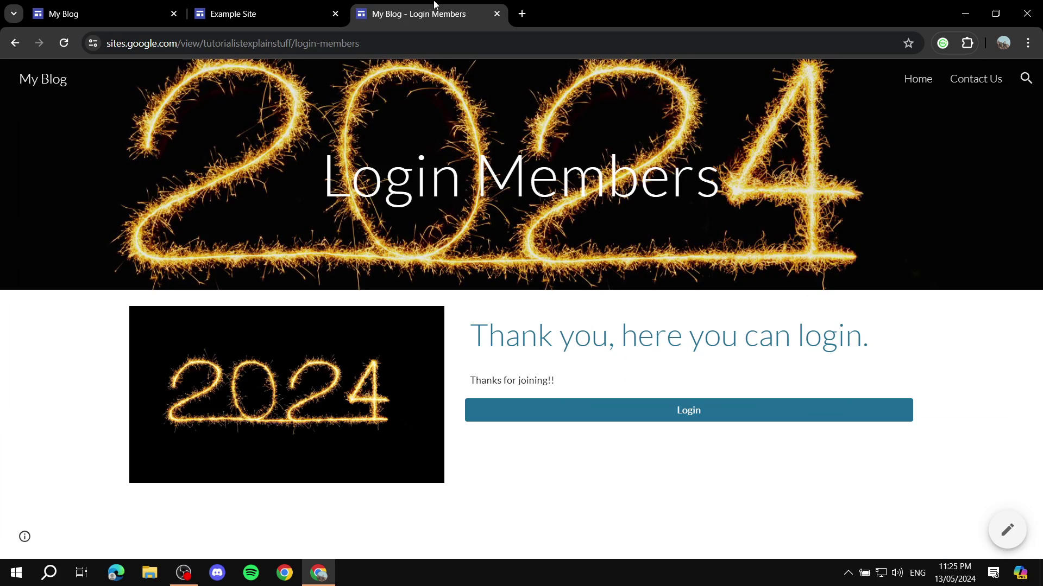
left_click(679, 415)
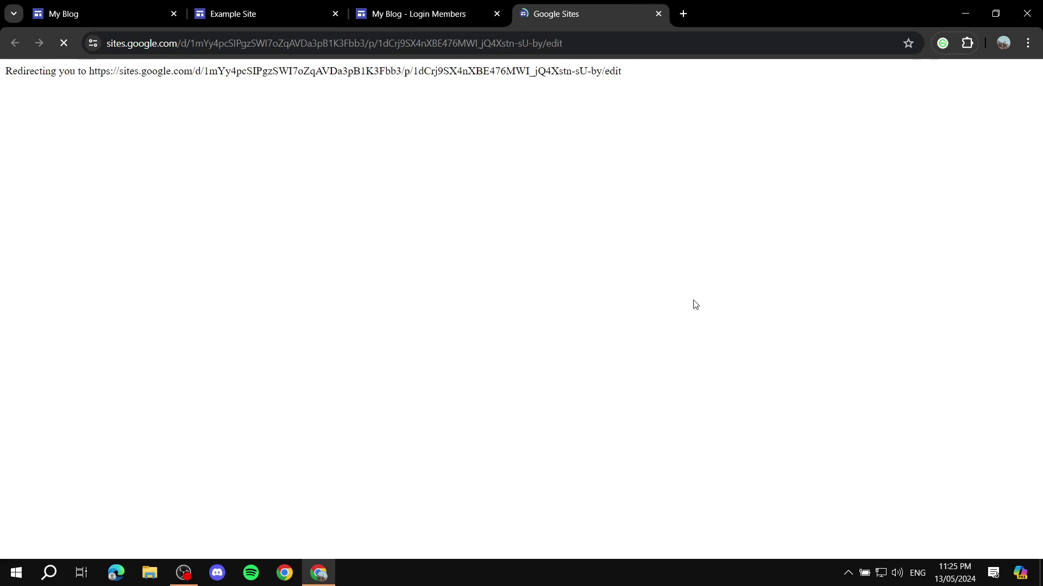